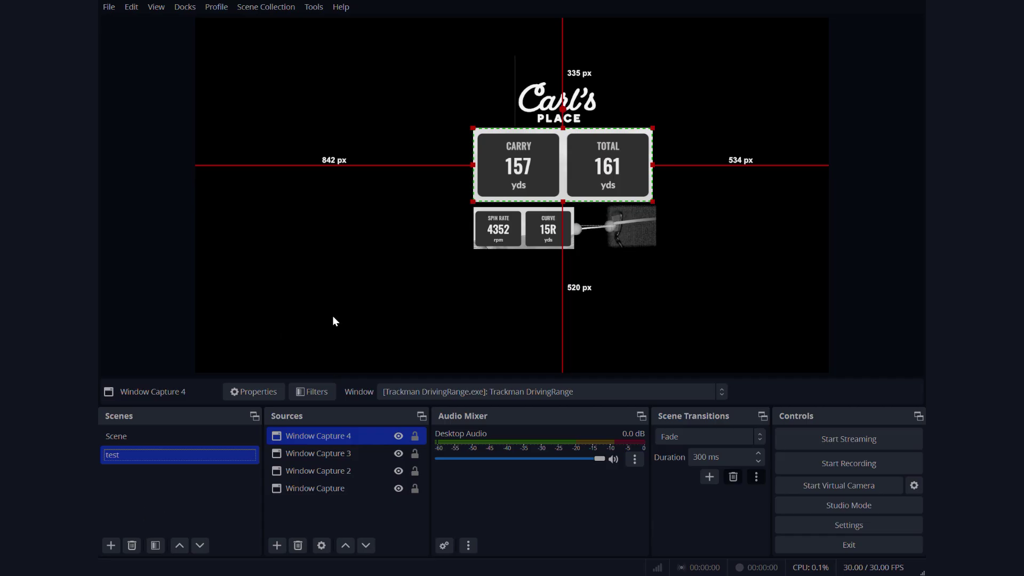
# - Add an empty scene named 'Projection Mapping' after Scene and test
pyautogui.click(113, 544)
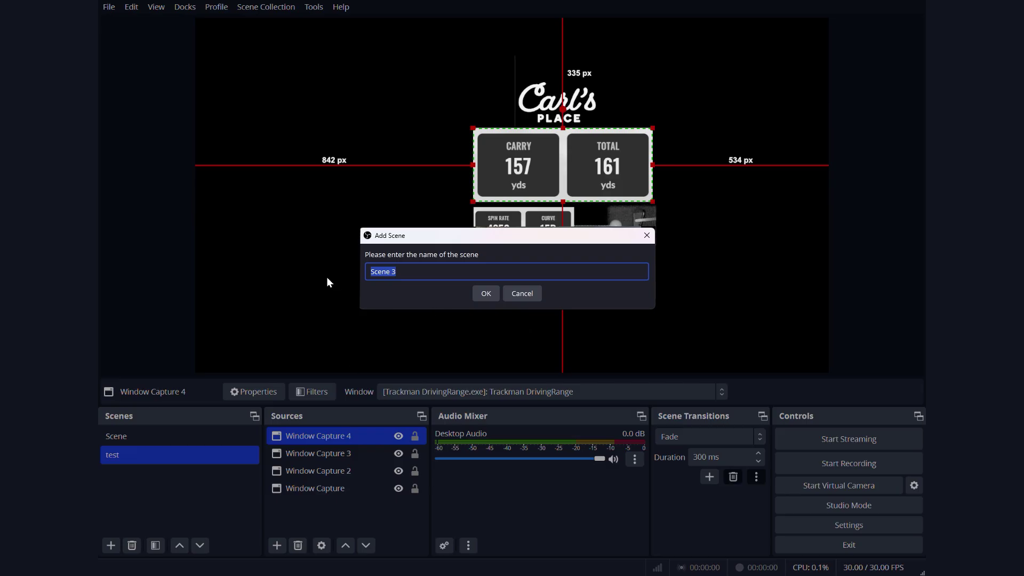
pyautogui.write('Pro')
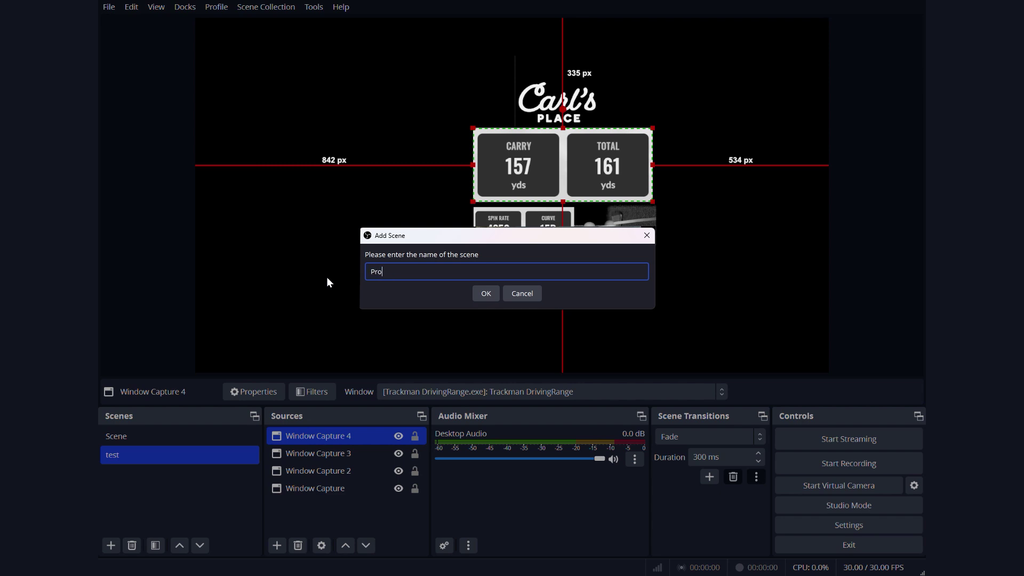
pyautogui.write('jection ')
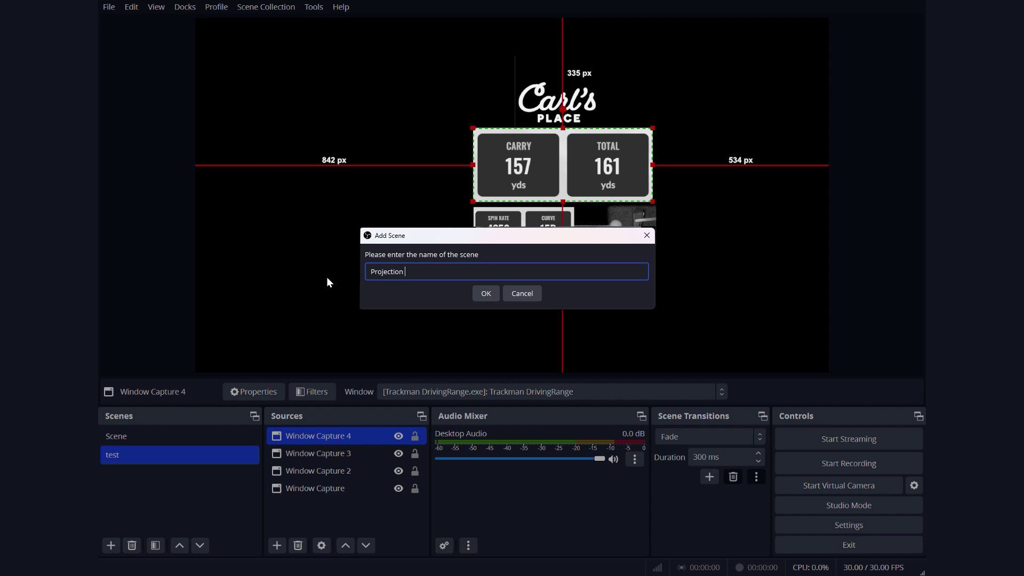
pyautogui.write('Mapping')
pyautogui.press('Return')
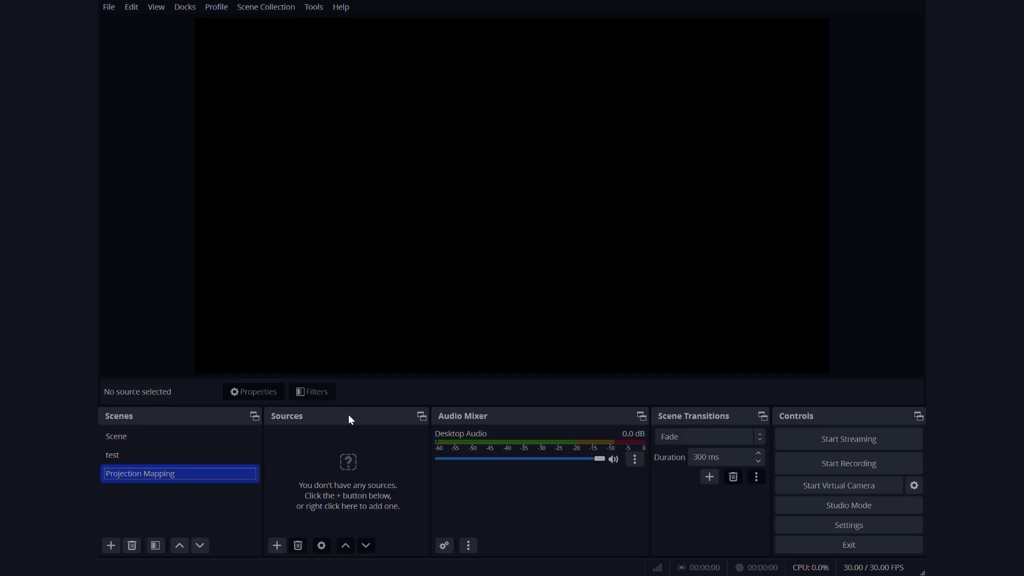
# - Add a Window Capture source named 'data' to the Projection Mapping scene
pyautogui.click(277, 546)
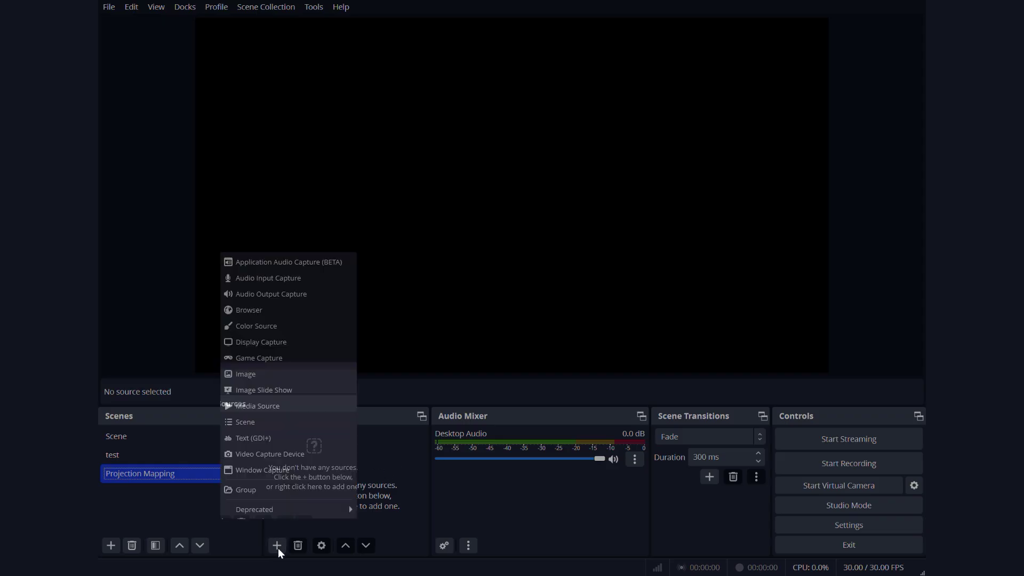
pyautogui.click(261, 470)
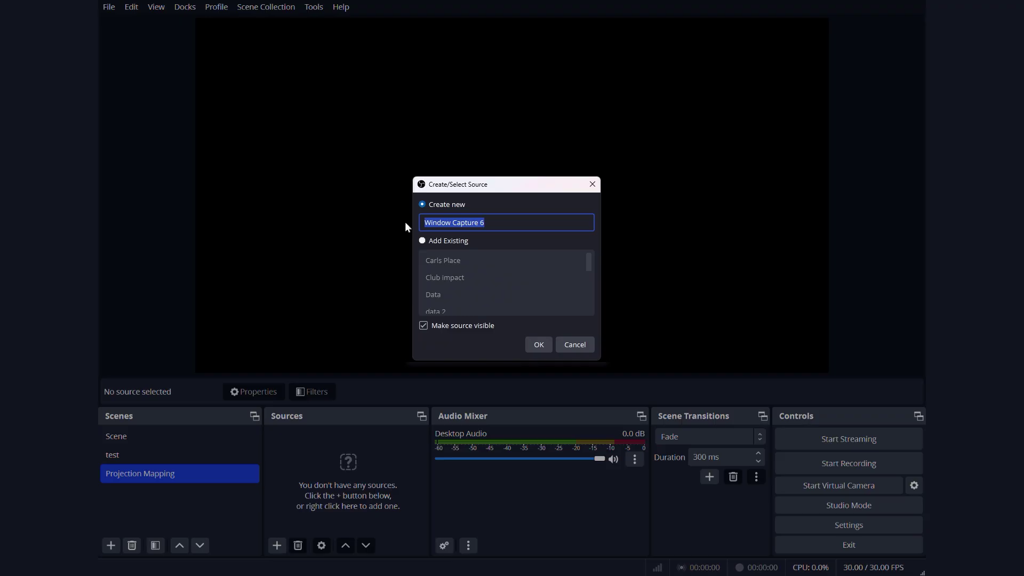
pyautogui.write('data')
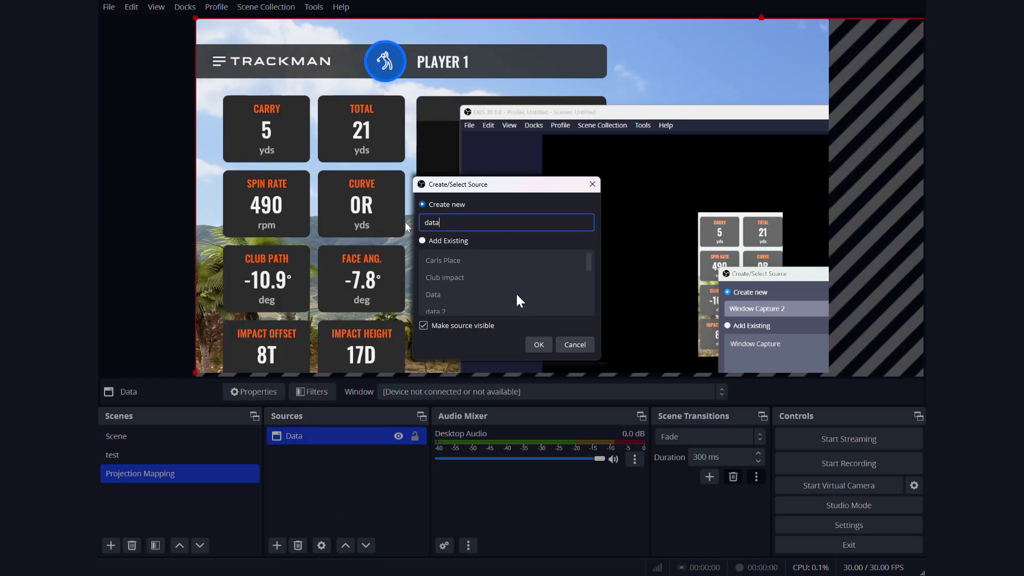
pyautogui.click(530, 344)
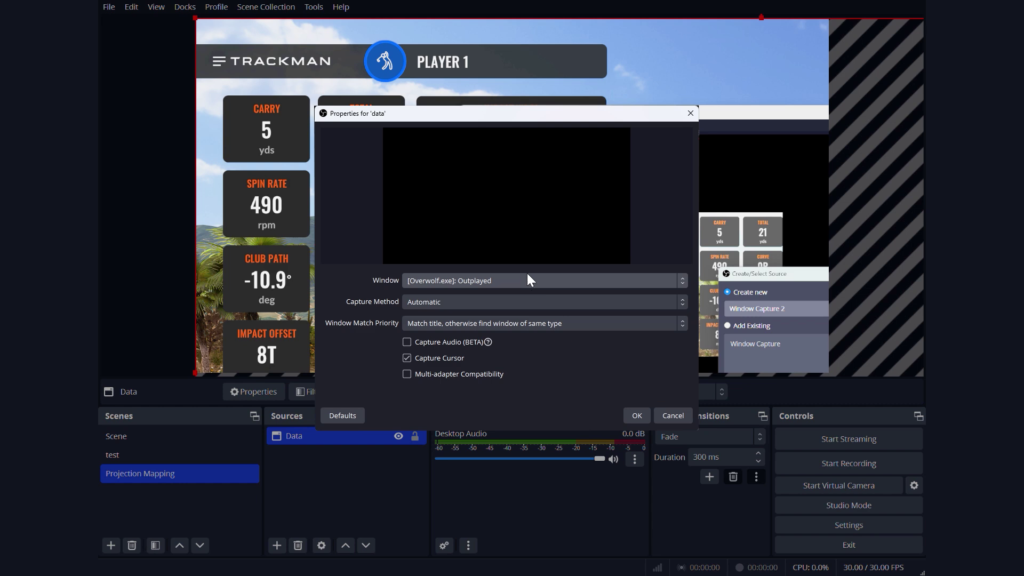
# - Capture the Trackman DrivingRange window in 'data' with the Windows 10 (1903 and up) method
pyautogui.click(528, 280)
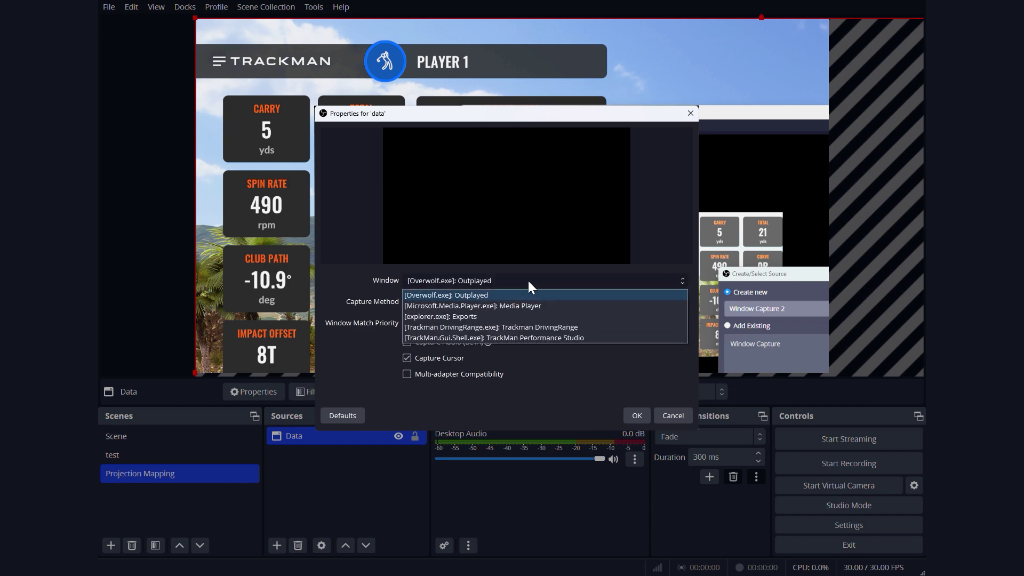
pyautogui.click(525, 324)
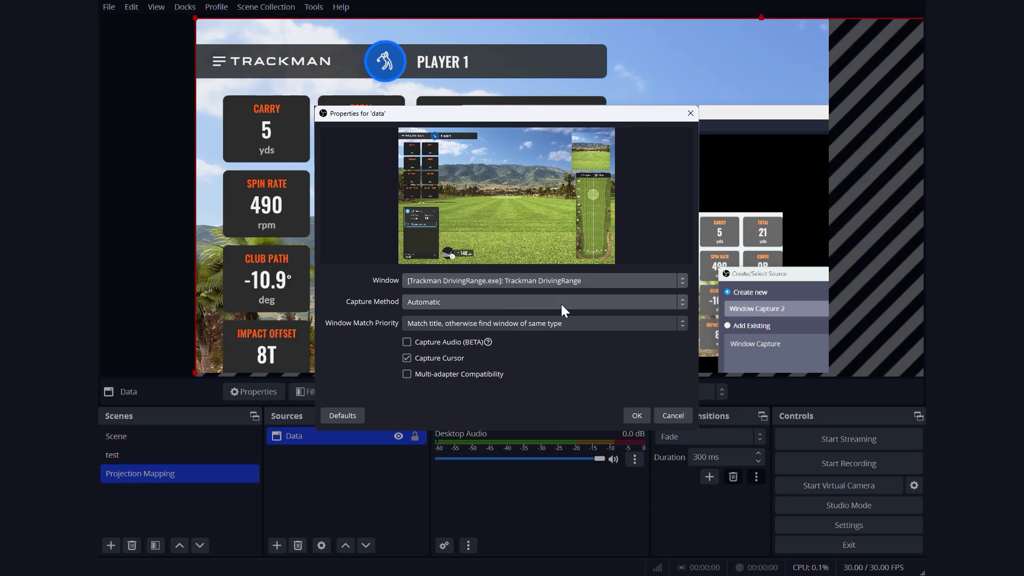
pyautogui.click(421, 279)
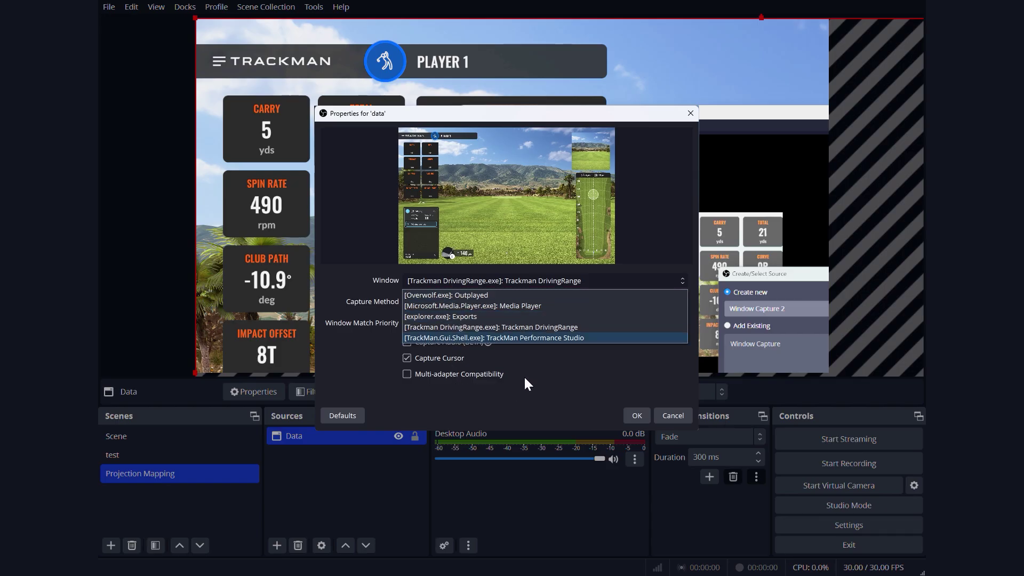
pyautogui.click(524, 400)
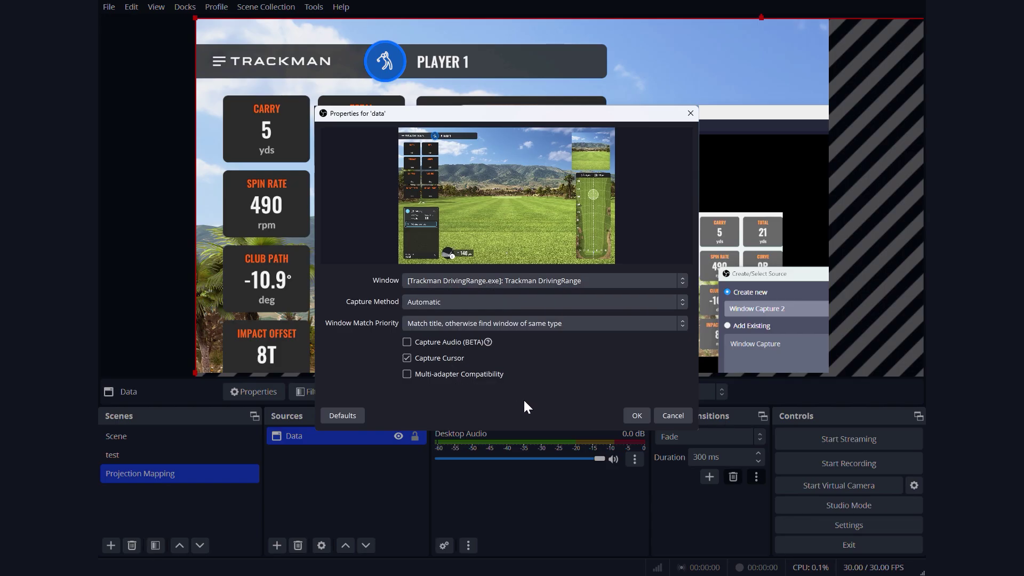
pyautogui.click(542, 302)
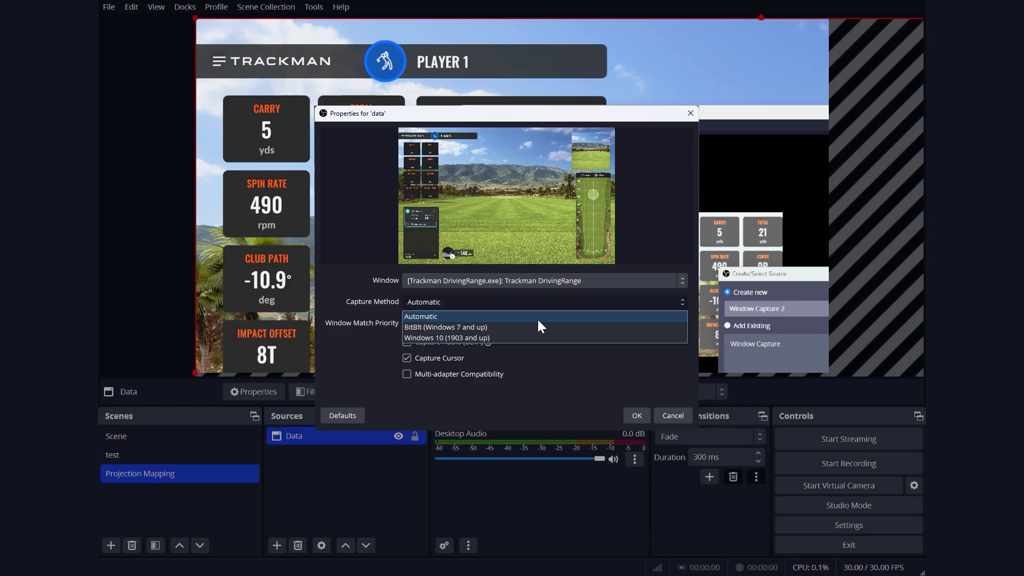
pyautogui.click(535, 337)
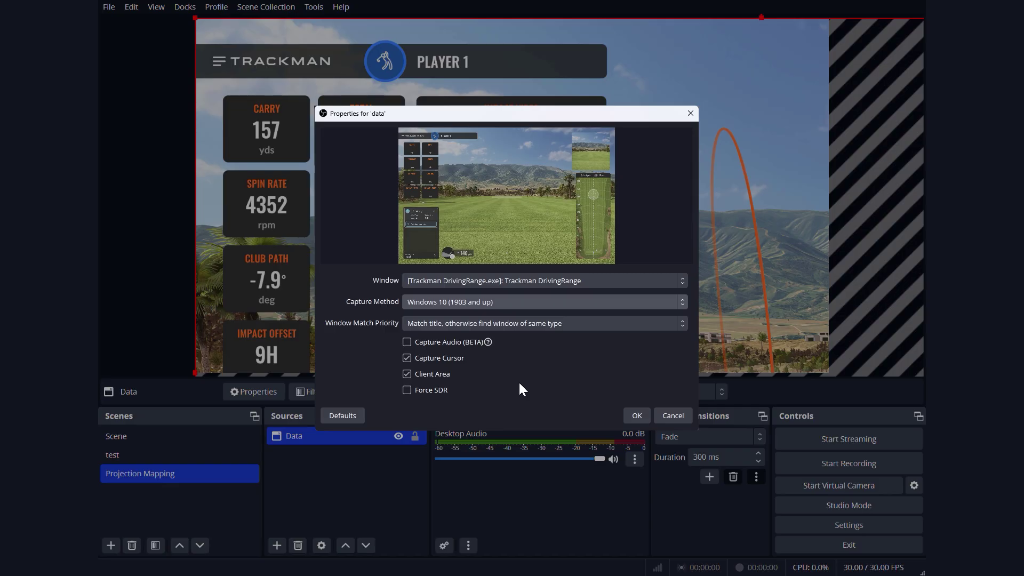
pyautogui.click(636, 416)
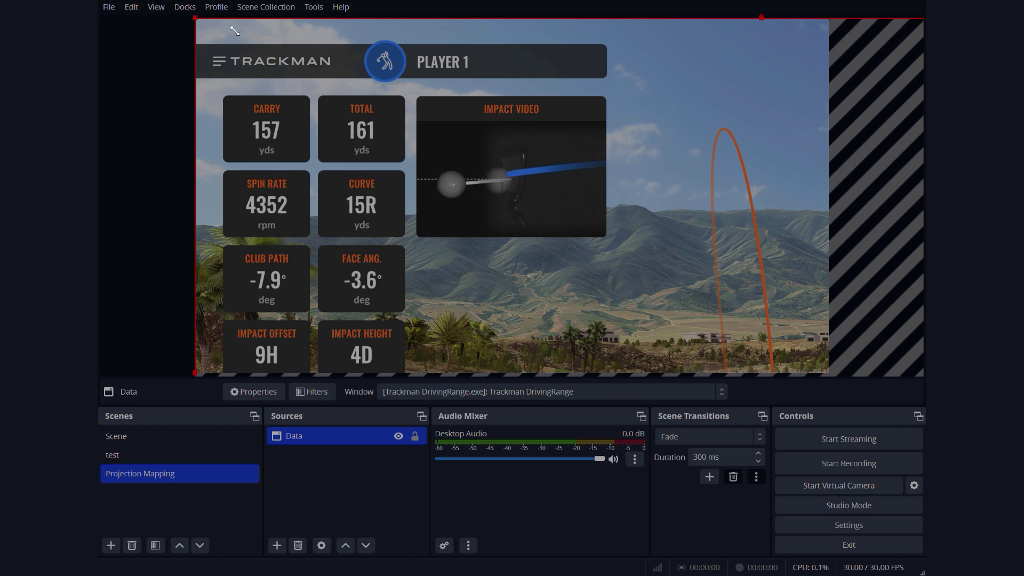
# - Shrink the Trackman capture so it sits 48 px from the top and 53 px from the left
pyautogui.moveTo(197, 24); pyautogui.dragTo(327, 92)
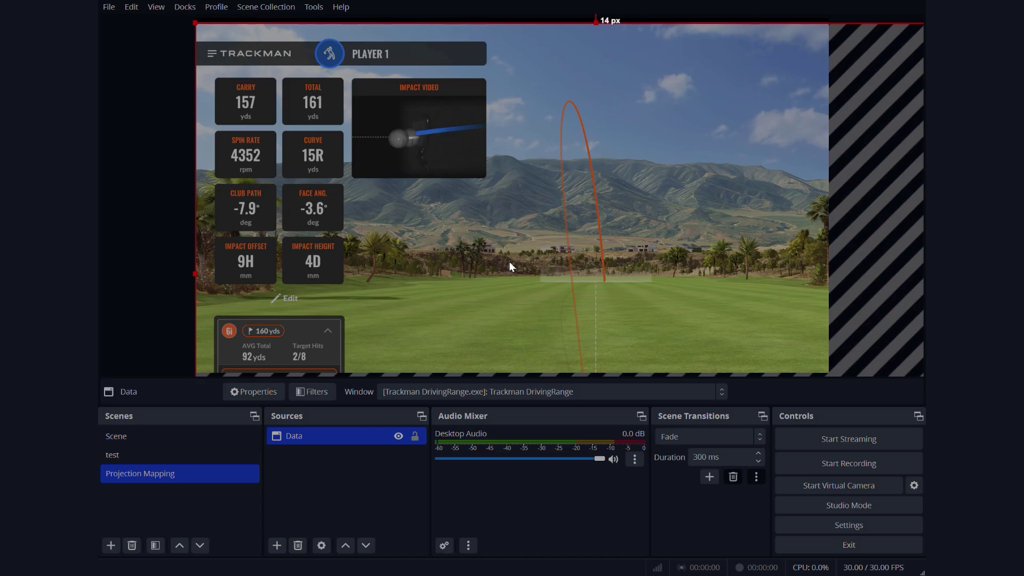
pyautogui.hotkey('ctrl', 'z')
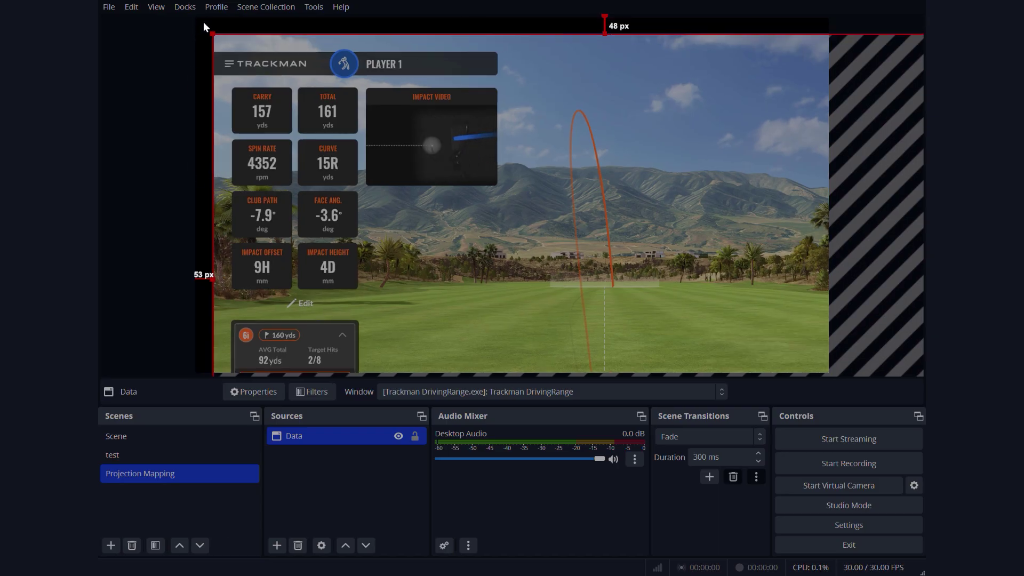
# - Shrink the Trackman capture much smaller and bring it back inside the canvas
pyautogui.moveTo(217, 35); pyautogui.dragTo(472, 195)
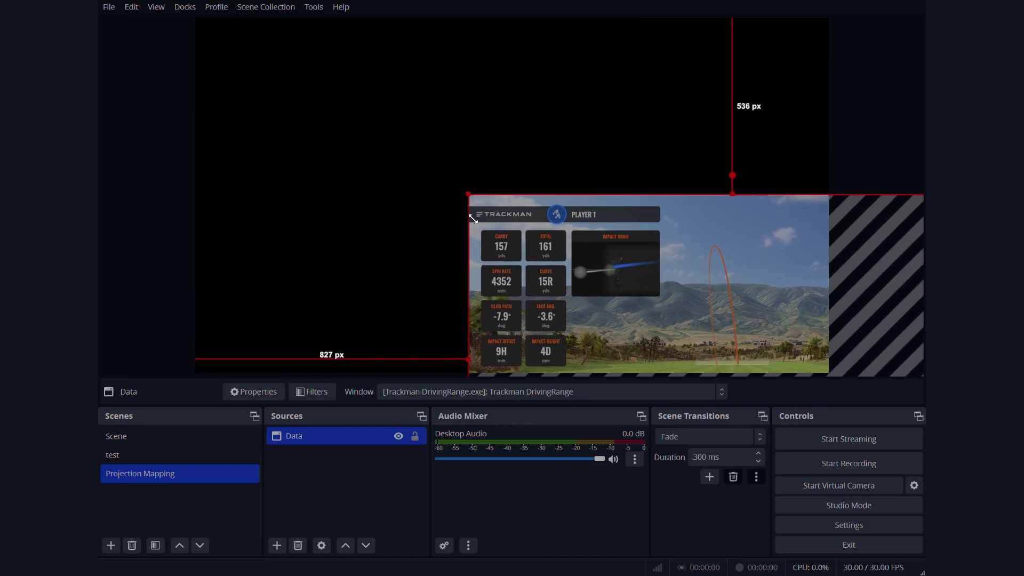
pyautogui.moveTo(616, 338); pyautogui.dragTo(453, 193)
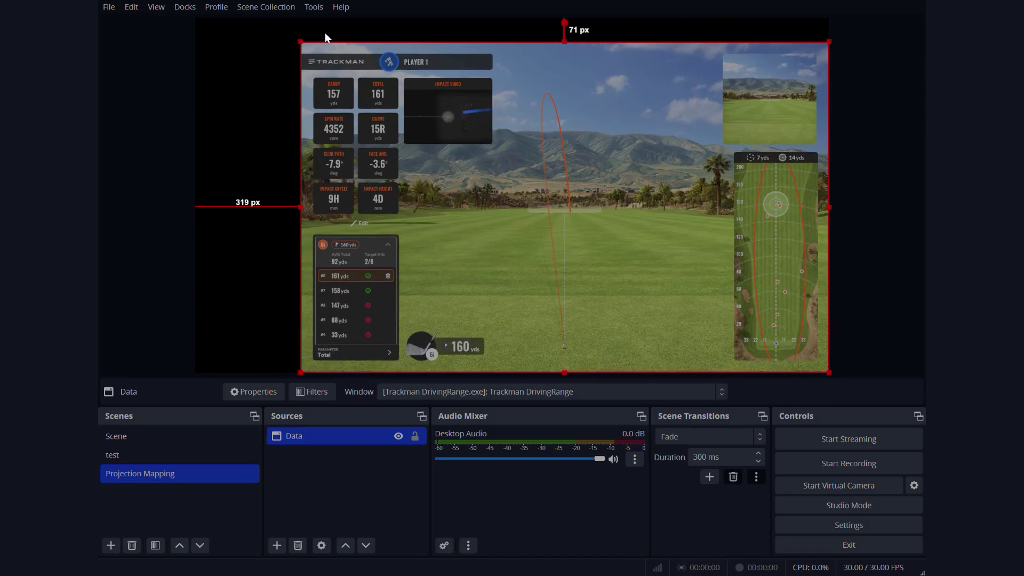
pyautogui.moveTo(302, 42); pyautogui.dragTo(316, 52)
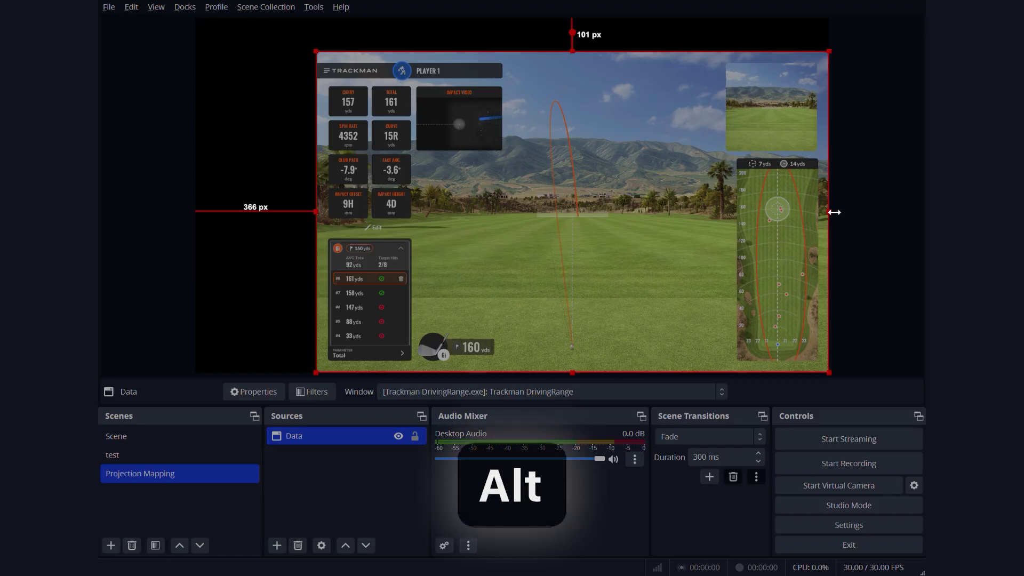
# - Crop it to the Carry and Total tiles and place them 397 px down, 773 px from left
pyautogui.moveTo(830, 212); pyautogui.dragTo(421, 233)
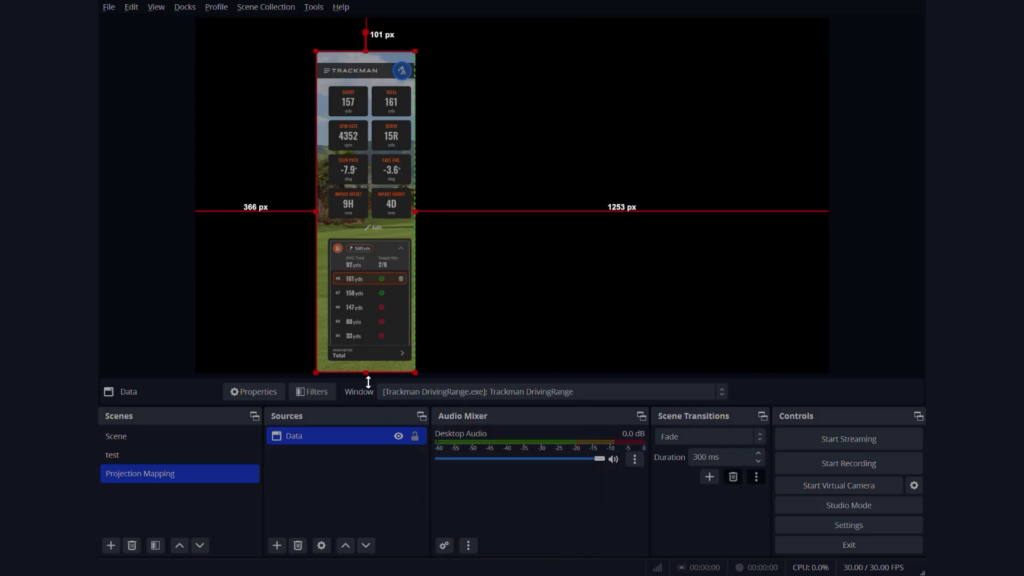
pyautogui.moveTo(365, 373); pyautogui.dragTo(363, 126)
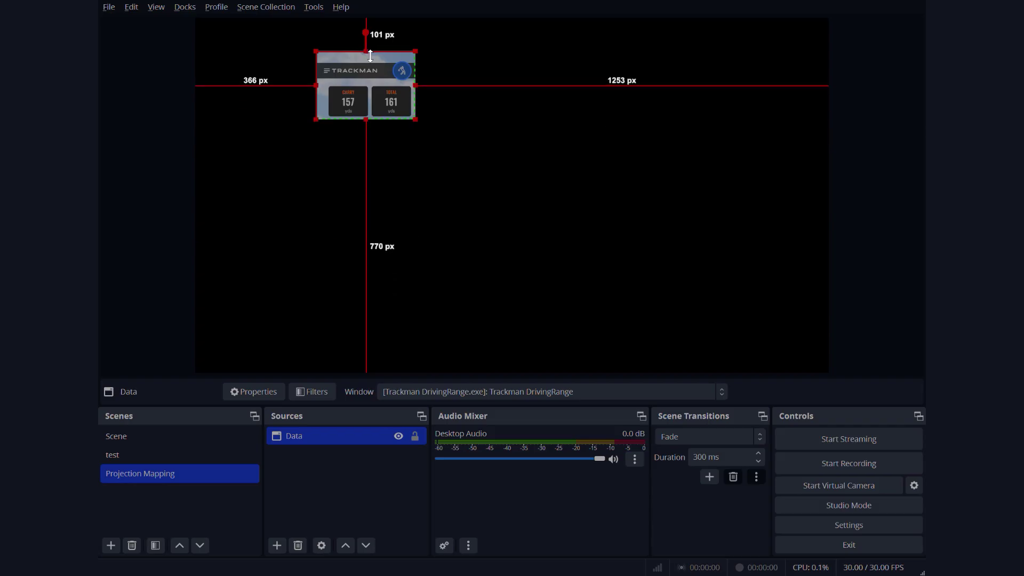
pyautogui.moveTo(370, 55); pyautogui.dragTo(364, 94)
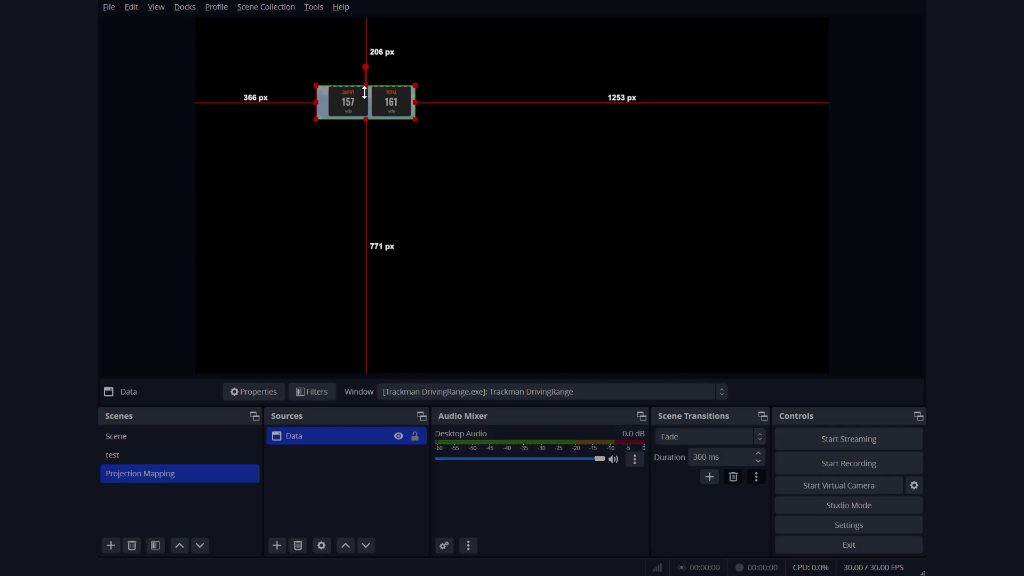
pyautogui.moveTo(326, 102); pyautogui.dragTo(338, 102)
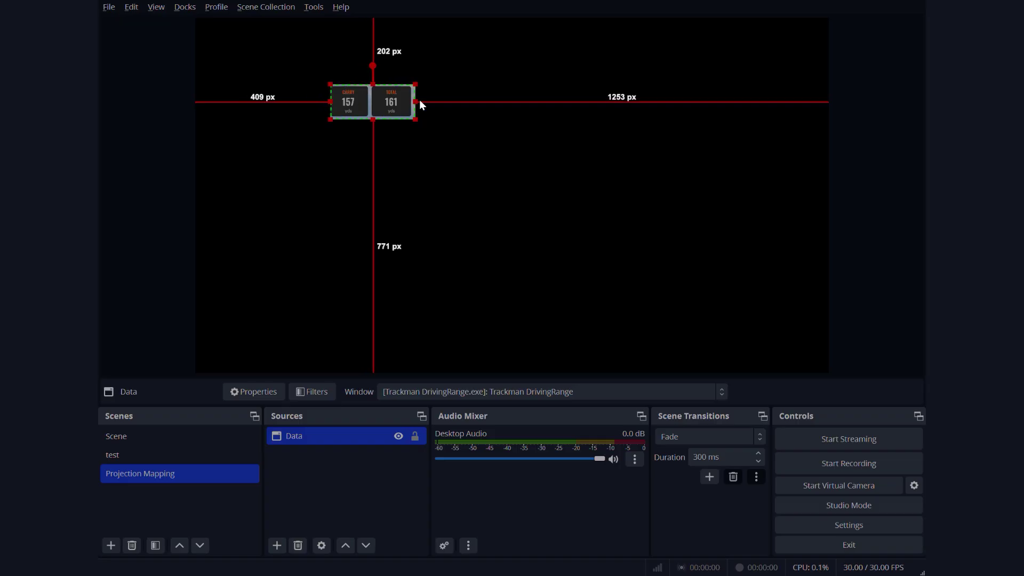
pyautogui.moveTo(421, 101); pyautogui.dragTo(418, 103)
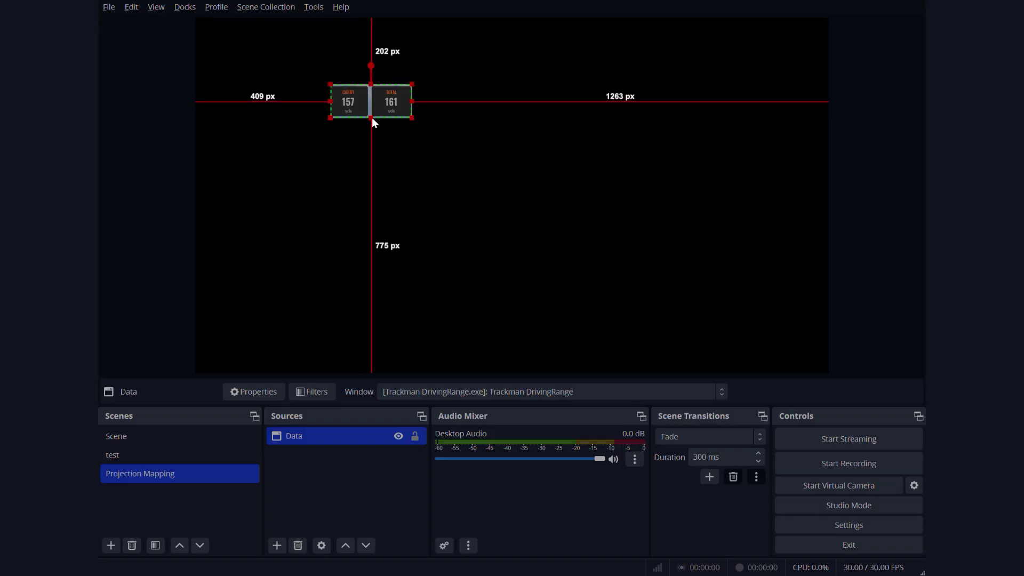
pyautogui.moveTo(381, 115); pyautogui.dragTo(509, 181)
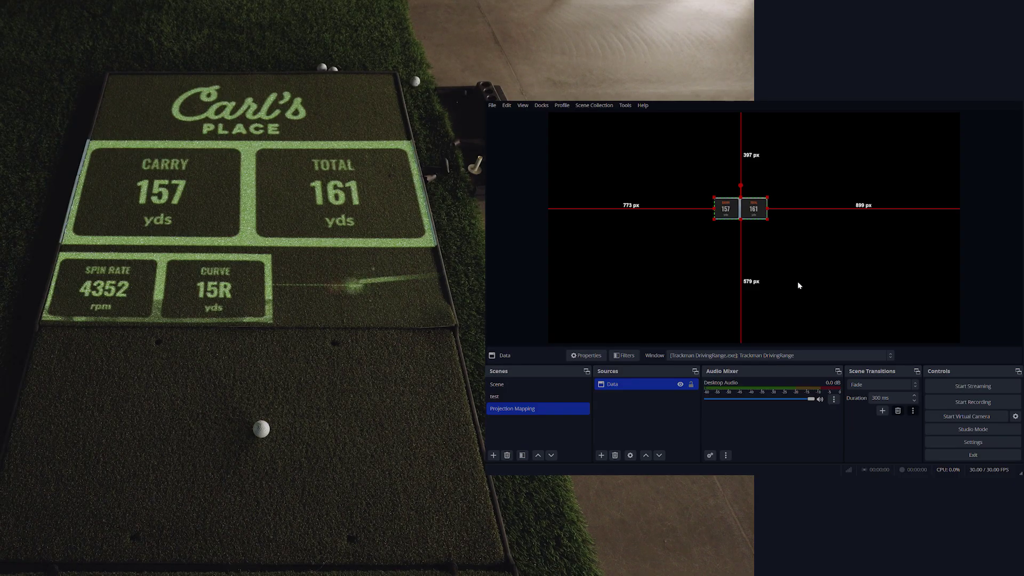
# - Project the Projection Mapping scene fullscreen onto the BenQ projector over the mat
pyautogui.click(549, 382)
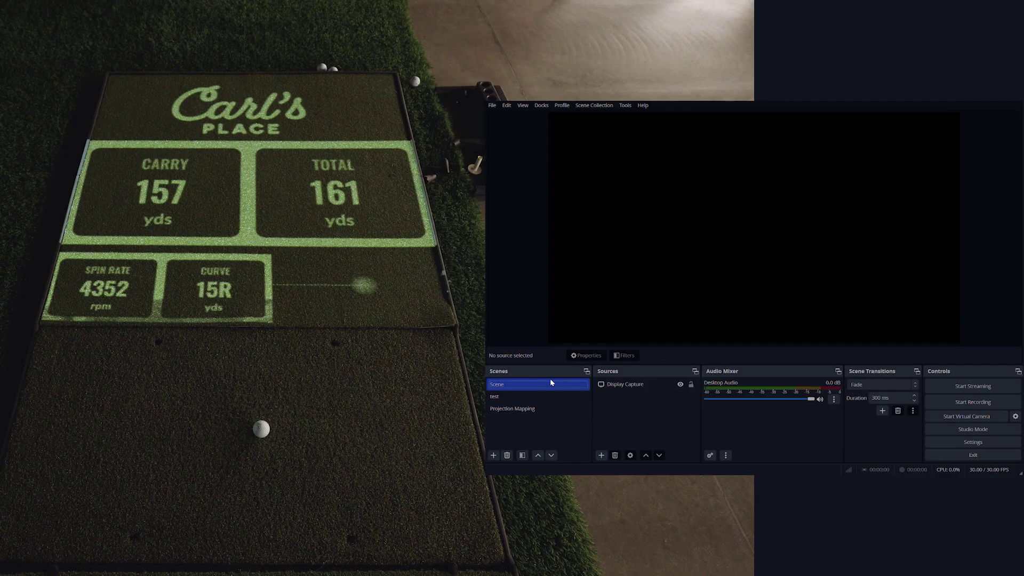
pyautogui.click(550, 396)
pyautogui.click(549, 406)
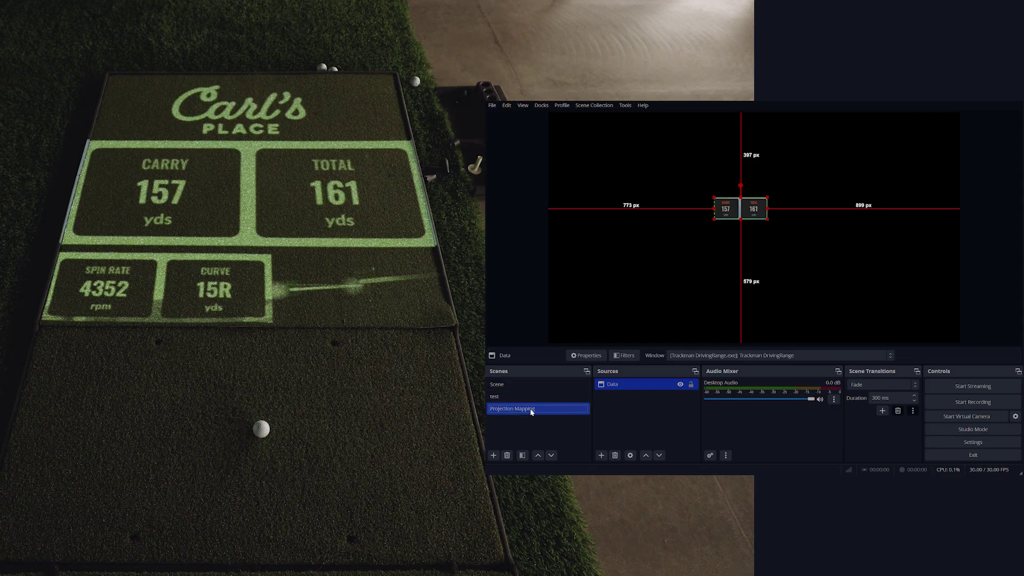
pyautogui.rightClick(502, 408)
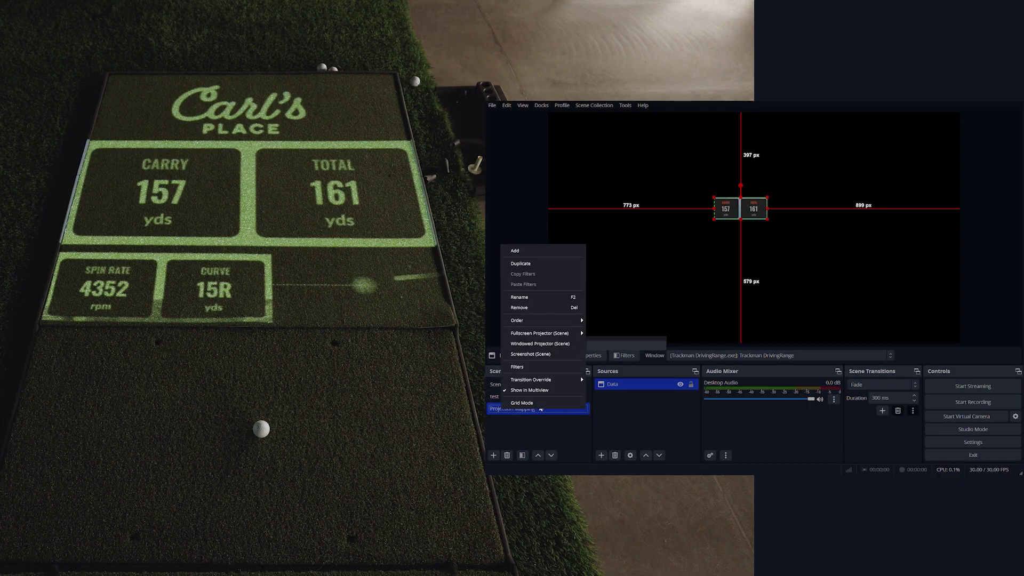
pyautogui.moveTo(534, 336)
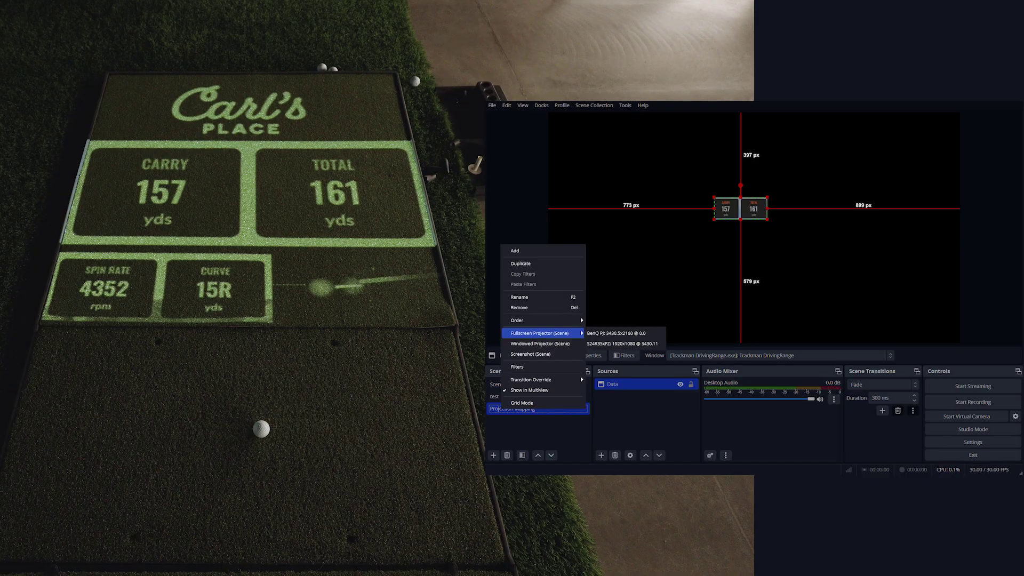
pyautogui.click(626, 335)
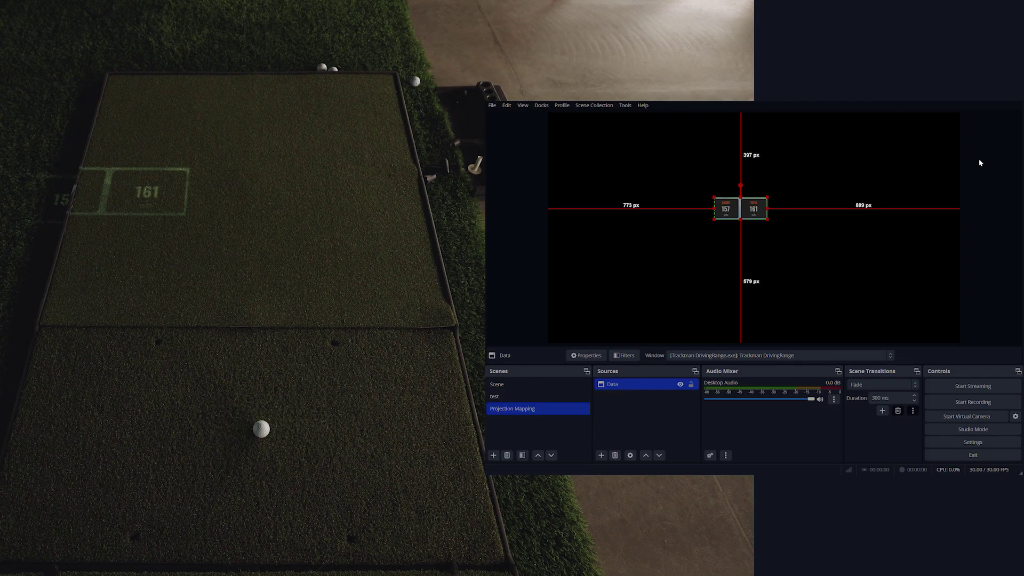
# - Move and enlarge the CARRY 157 and TOTAL 161 tiles, nudging them up onto the mat's upper area
pyautogui.moveTo(725, 212); pyautogui.dragTo(804, 208)
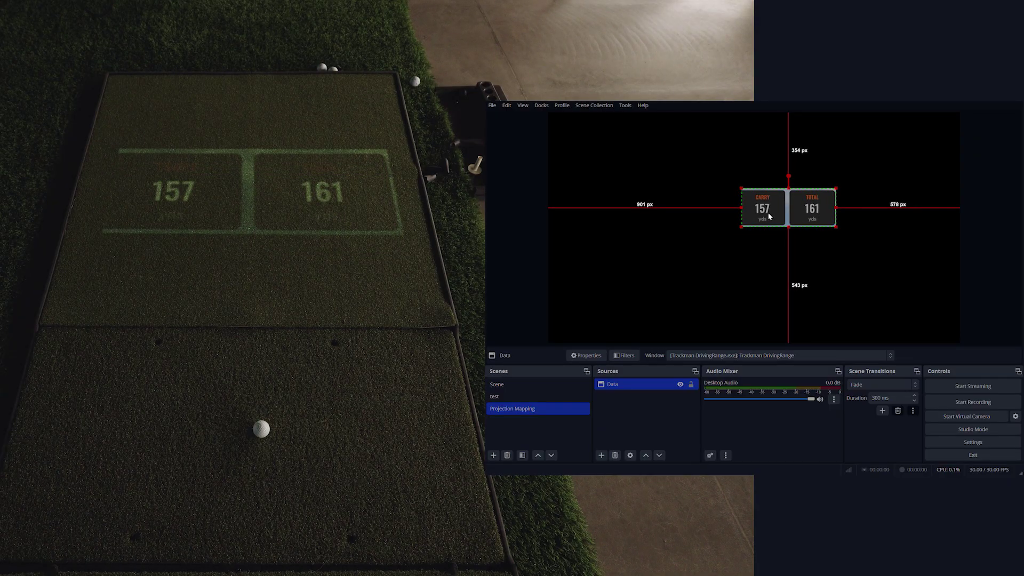
pyautogui.moveTo(744, 209); pyautogui.dragTo(743, 209)
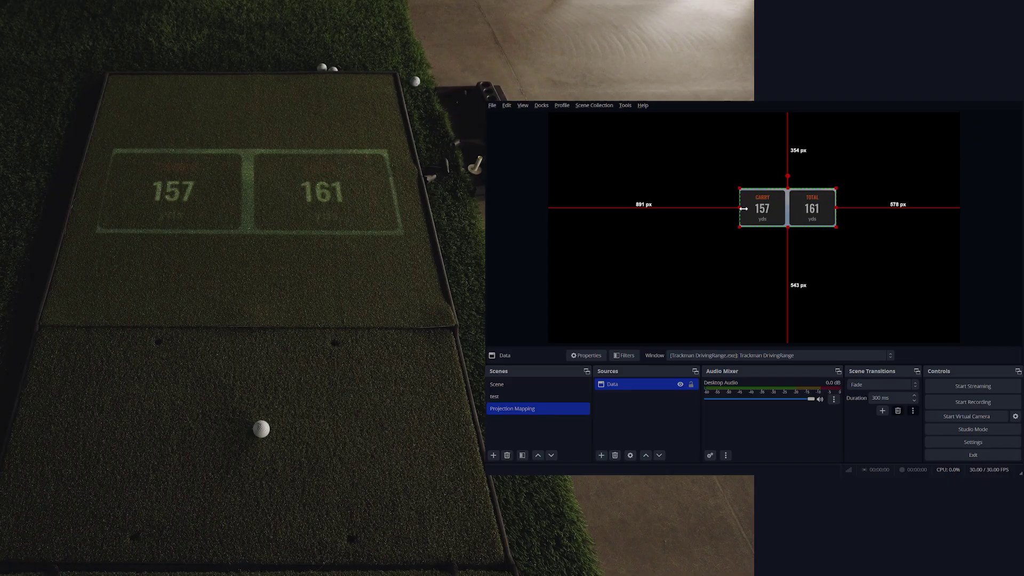
pyautogui.moveTo(743, 209); pyautogui.dragTo(742, 209)
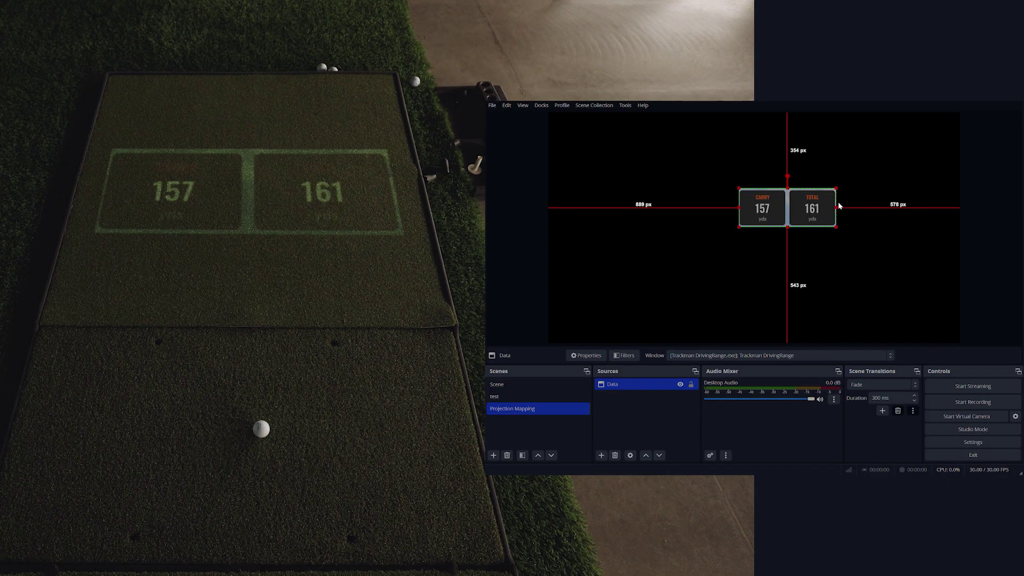
pyautogui.moveTo(839, 209); pyautogui.dragTo(809, 215)
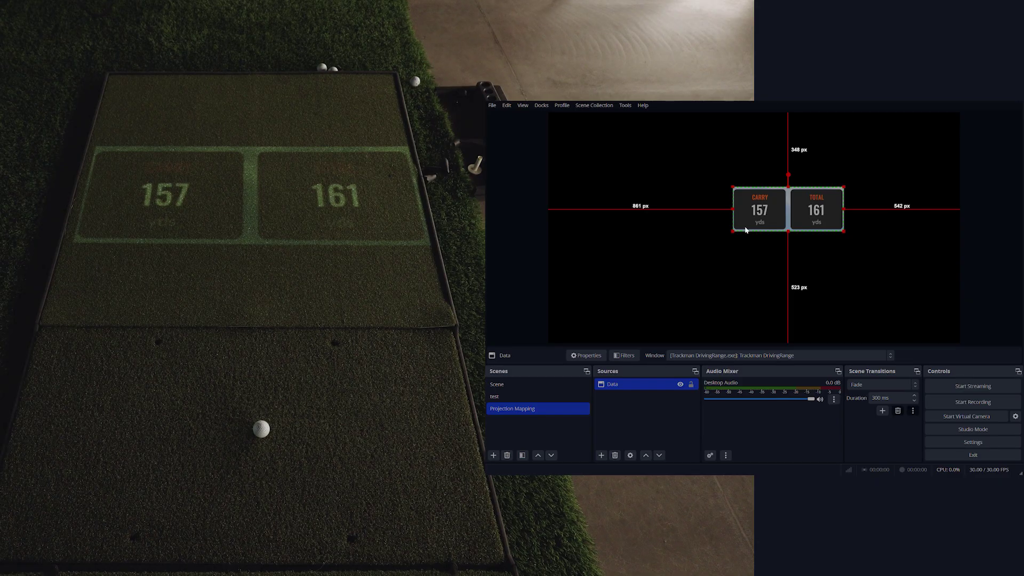
pyautogui.moveTo(738, 211); pyautogui.dragTo(734, 212)
pyautogui.press('Left')
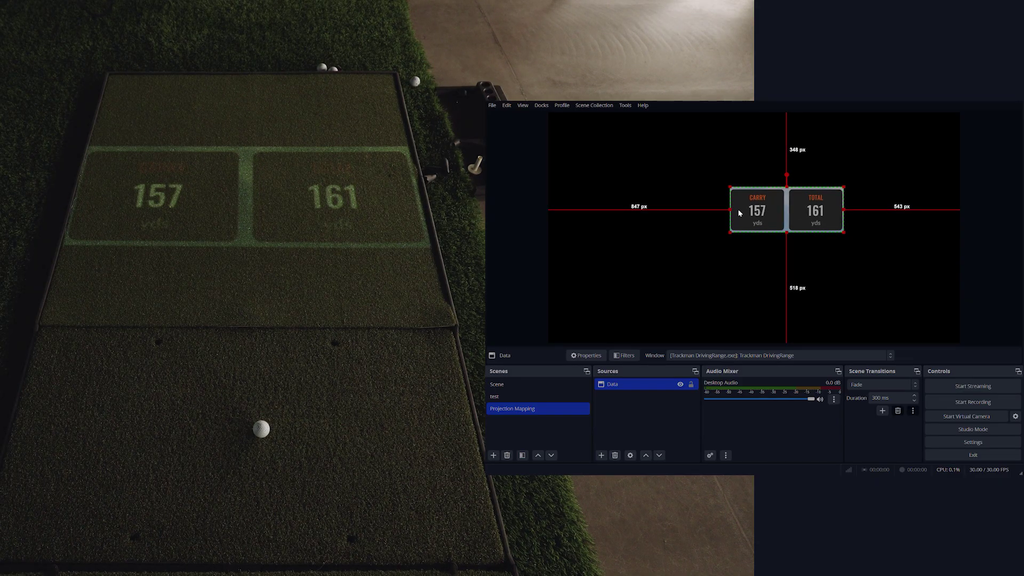
pyautogui.press('Right')
pyautogui.press('Left')
pyautogui.press('Up')
pyautogui.press('Up')
pyautogui.press('Up')
pyautogui.press('Up')
pyautogui.press('Up')
pyautogui.press('Up')
pyautogui.press('Up')
pyautogui.press('Up')
pyautogui.press('Up')
pyautogui.press('Up')
pyautogui.press('Up')
pyautogui.press('Up')
pyautogui.press('Up')
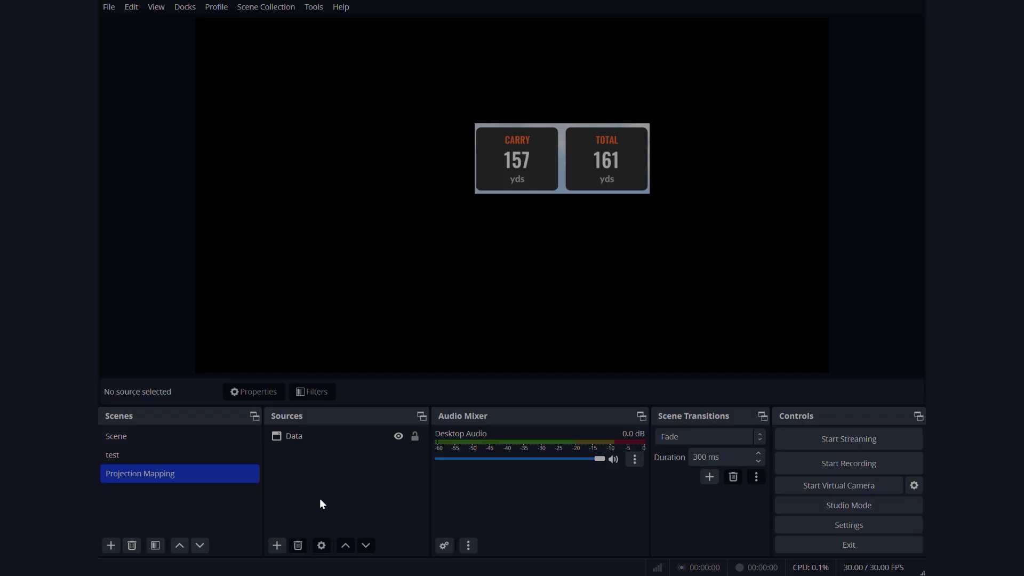
# - Add a 'Data 2' window capture of Trackman DrivingRange using Windows 10 (1903 and up)
pyautogui.click(277, 545)
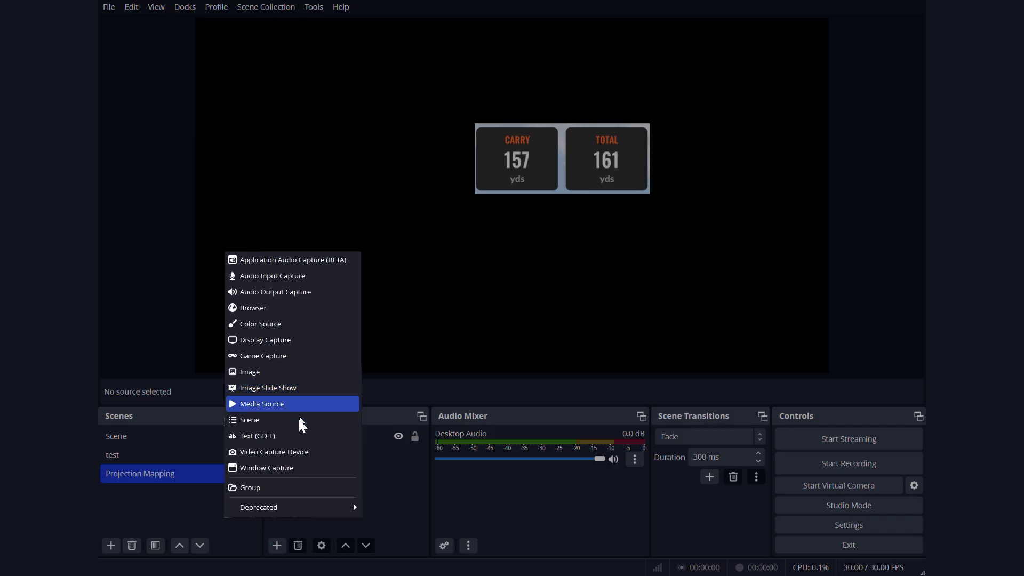
pyautogui.click(267, 468)
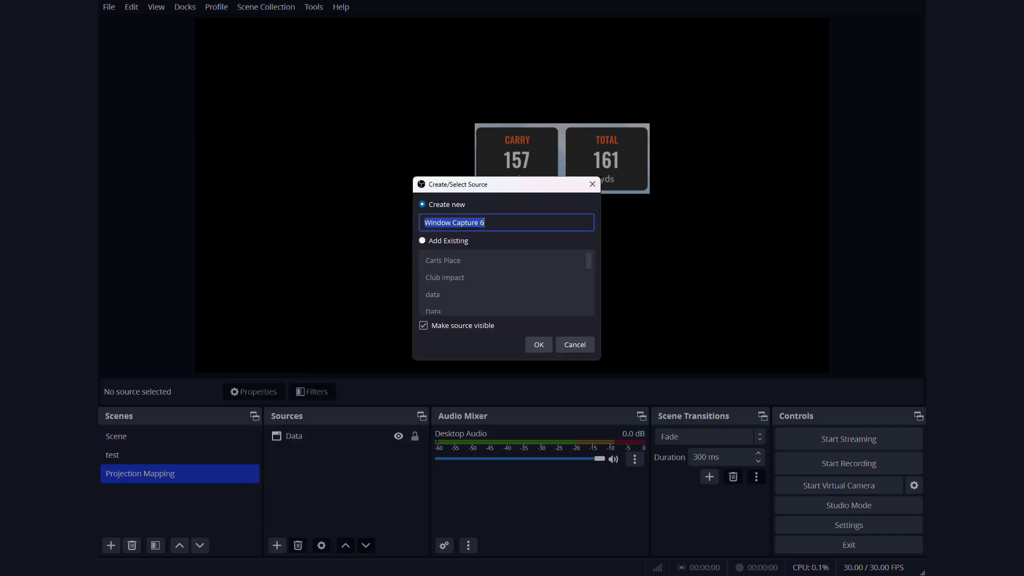
pyautogui.write('D')
pyautogui.write('ata 2')
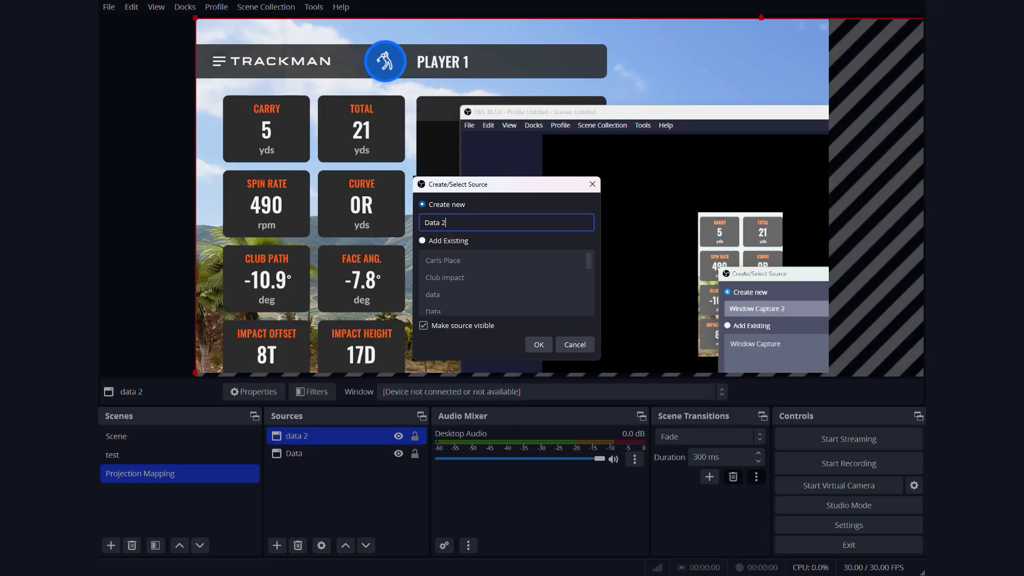
pyautogui.press('Return')
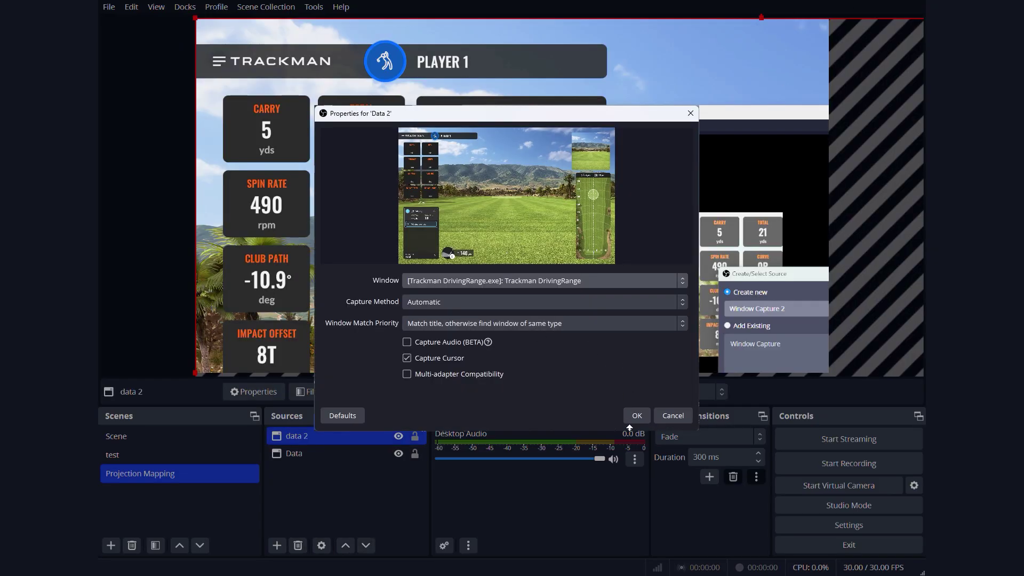
pyautogui.click(650, 300)
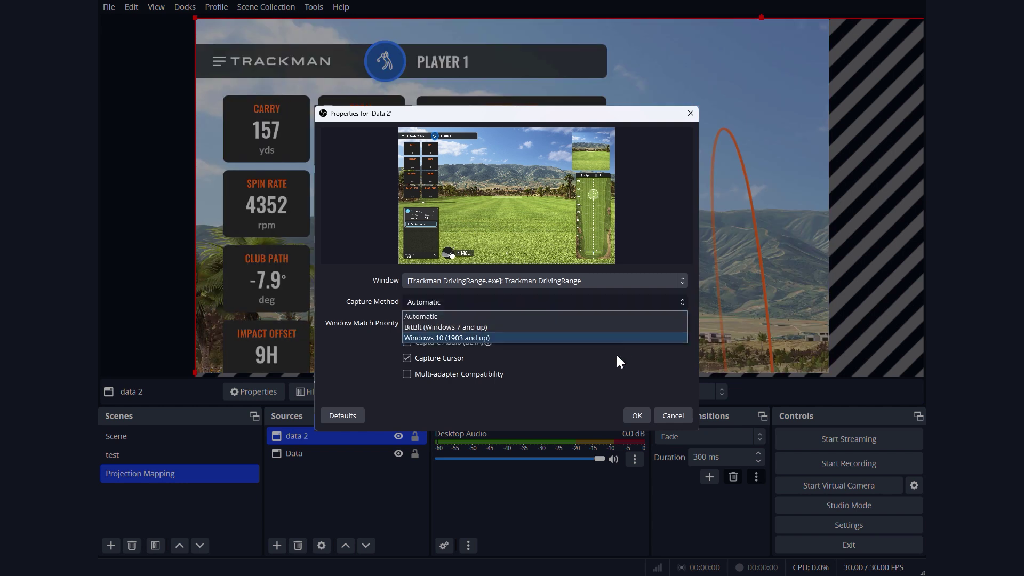
pyautogui.click(619, 337)
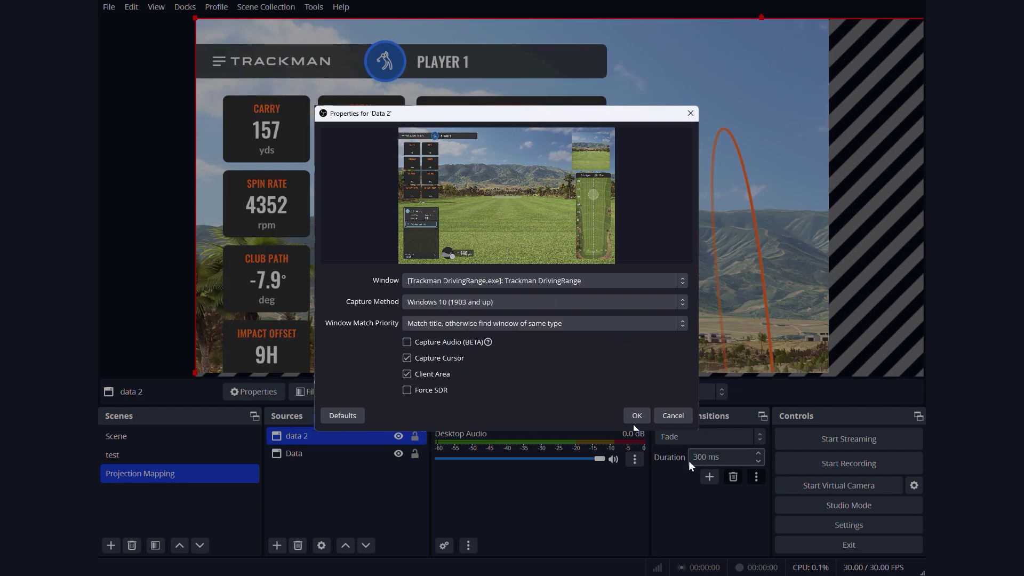
pyautogui.click(646, 414)
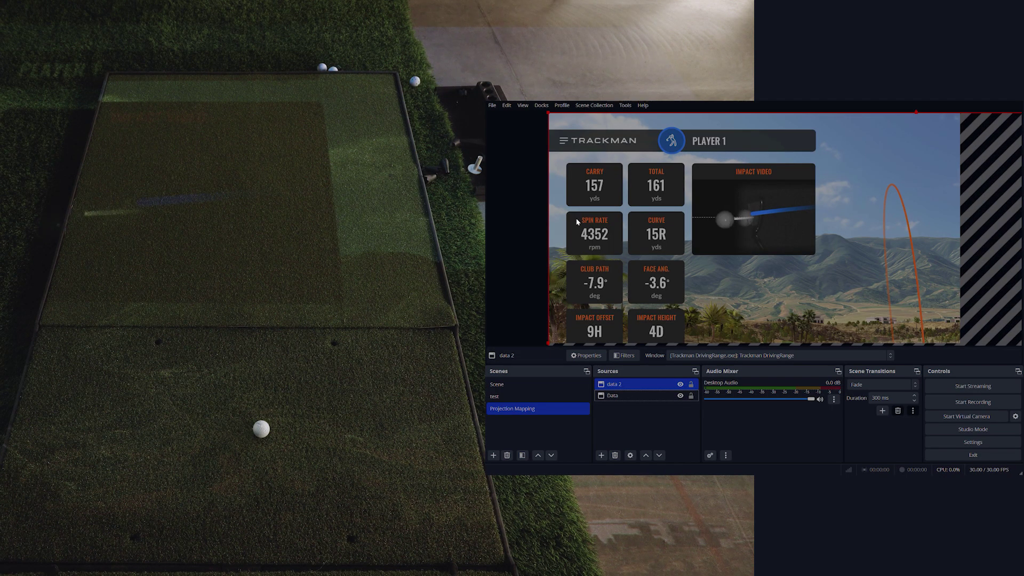
# - Move the Data 2 capture to mid-canvas and lower it
pyautogui.moveTo(577, 222); pyautogui.dragTo(585, 154)
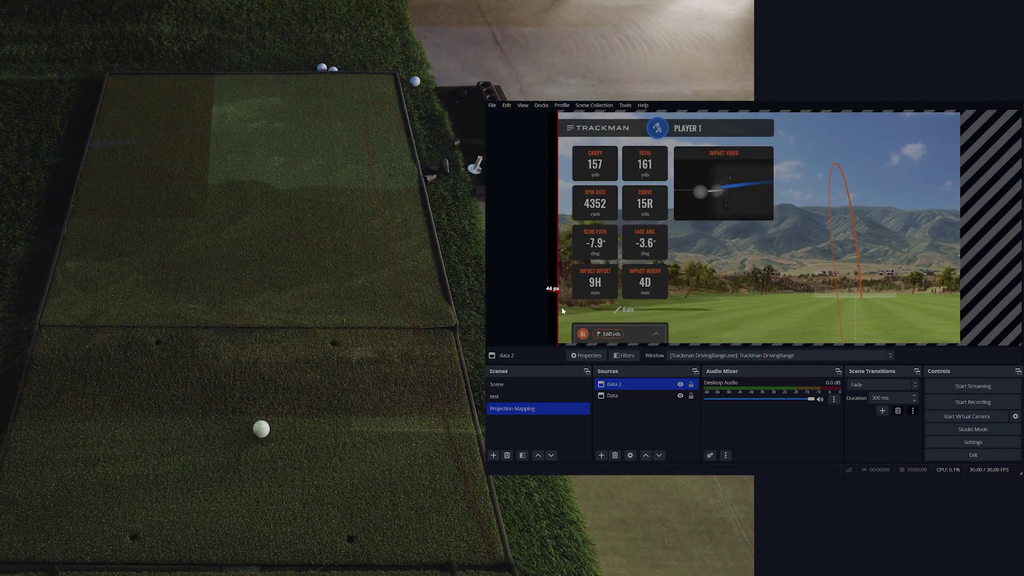
pyautogui.moveTo(892, 262); pyautogui.dragTo(708, 228)
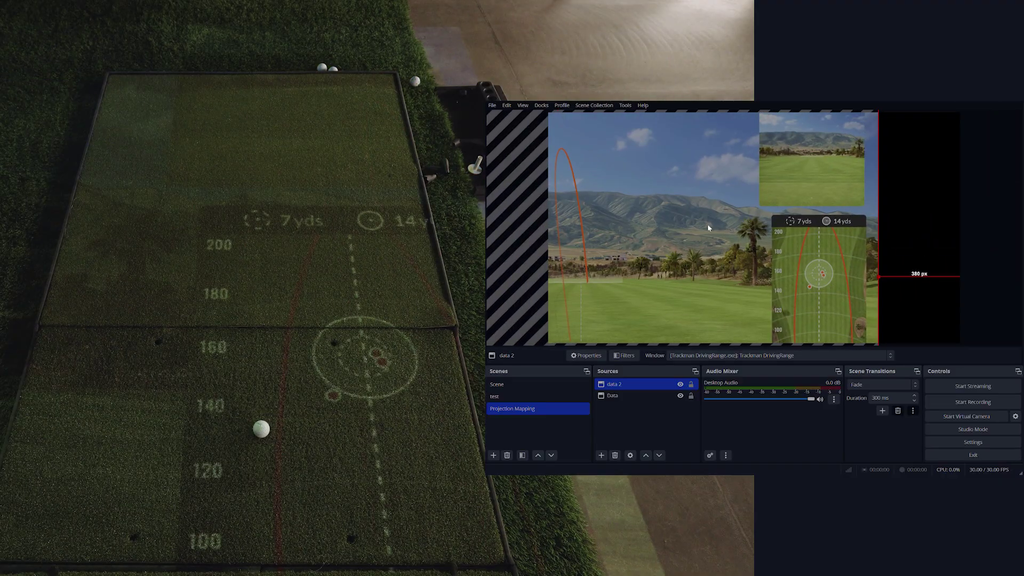
pyautogui.moveTo(883, 278); pyautogui.dragTo(774, 249)
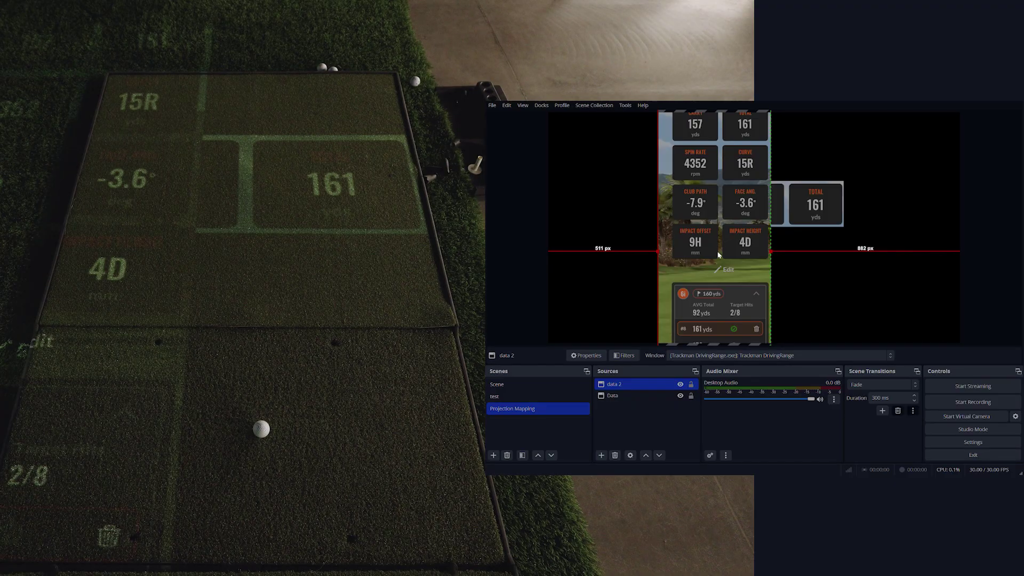
pyautogui.moveTo(716, 182); pyautogui.dragTo(720, 276)
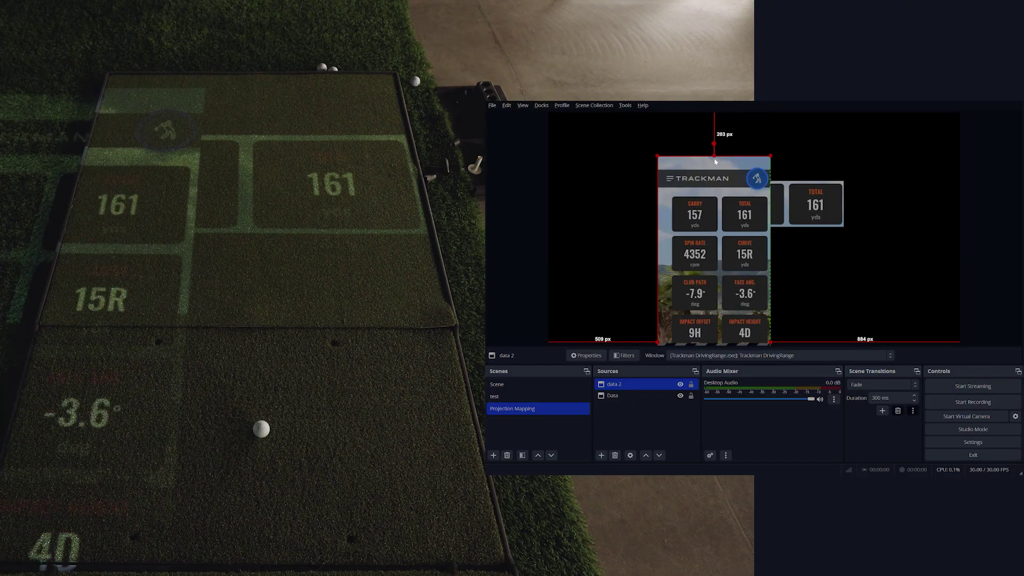
# - Crop Data 2 to the SPIN RATE and CURVE tiles and size them beneath CARRY and TOTAL
pyautogui.moveTo(715, 160); pyautogui.dragTo(716, 222)
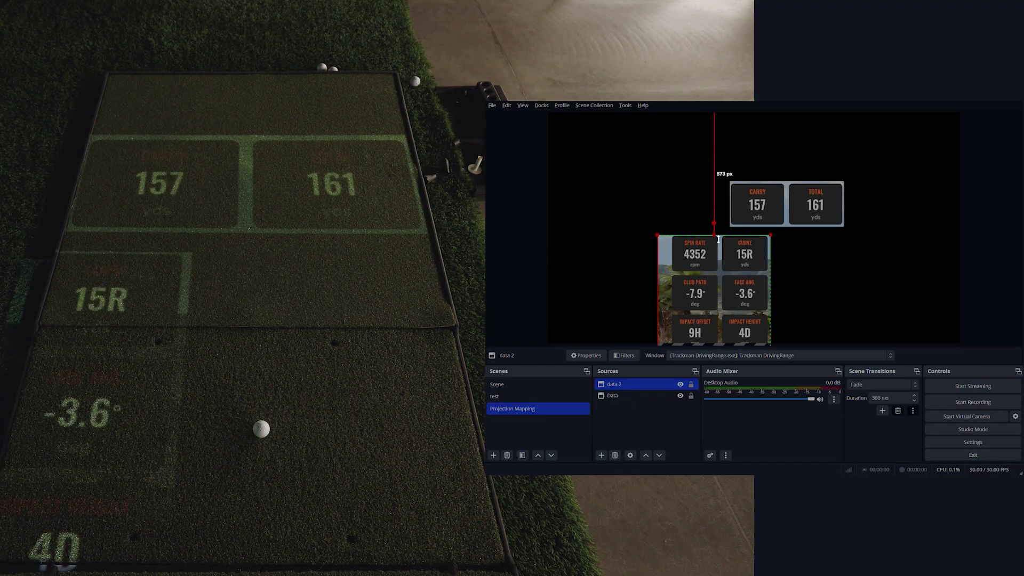
pyautogui.moveTo(721, 336); pyautogui.dragTo(727, 217)
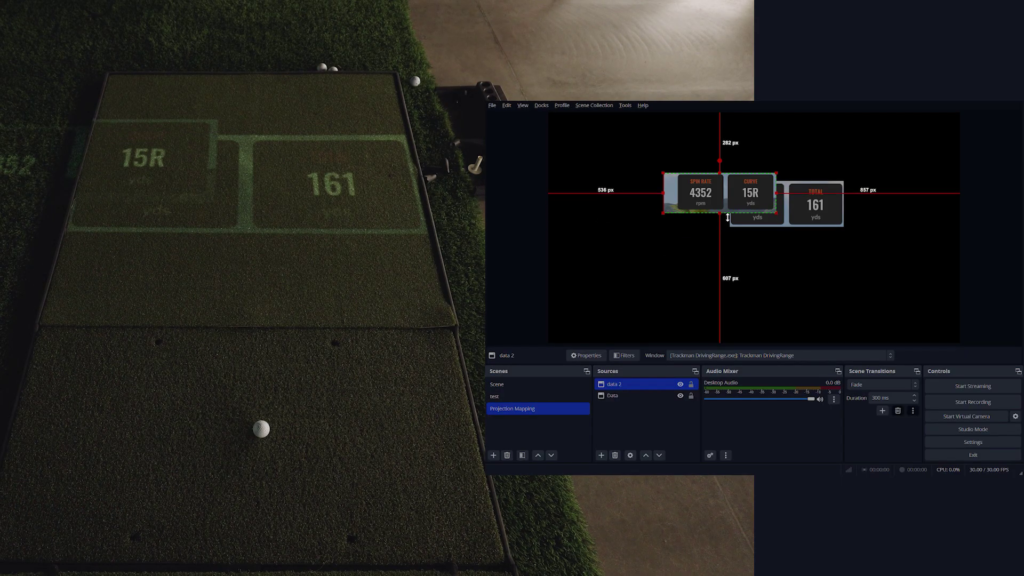
pyautogui.moveTo(666, 197); pyautogui.dragTo(677, 195)
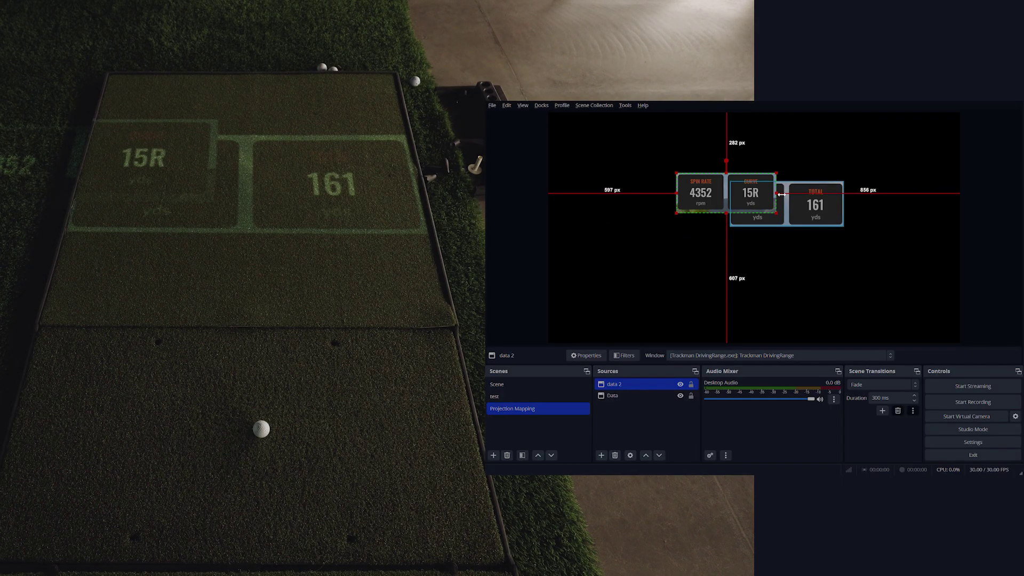
pyautogui.moveTo(781, 194); pyautogui.dragTo(776, 194)
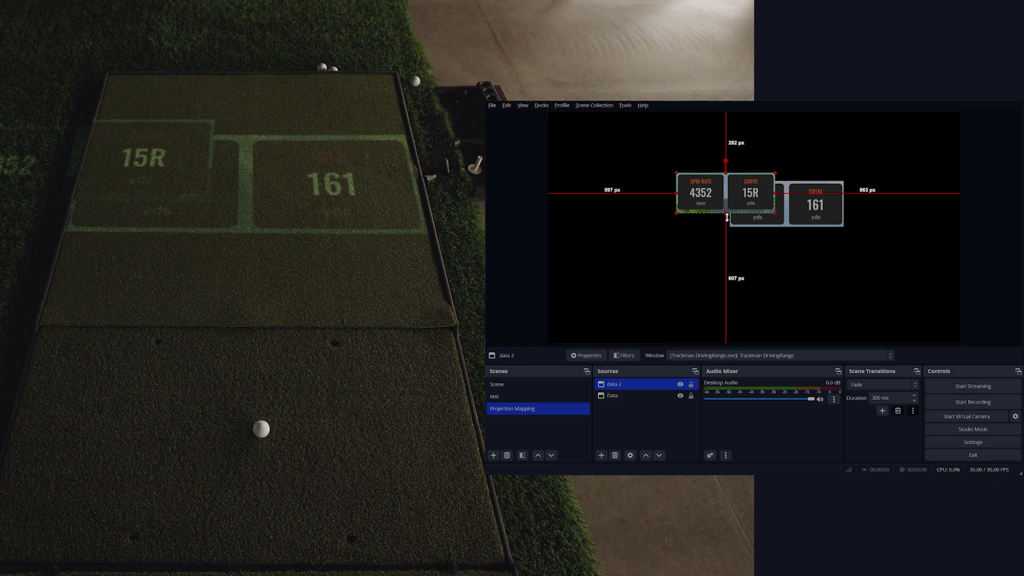
pyautogui.moveTo(715, 202); pyautogui.dragTo(771, 260)
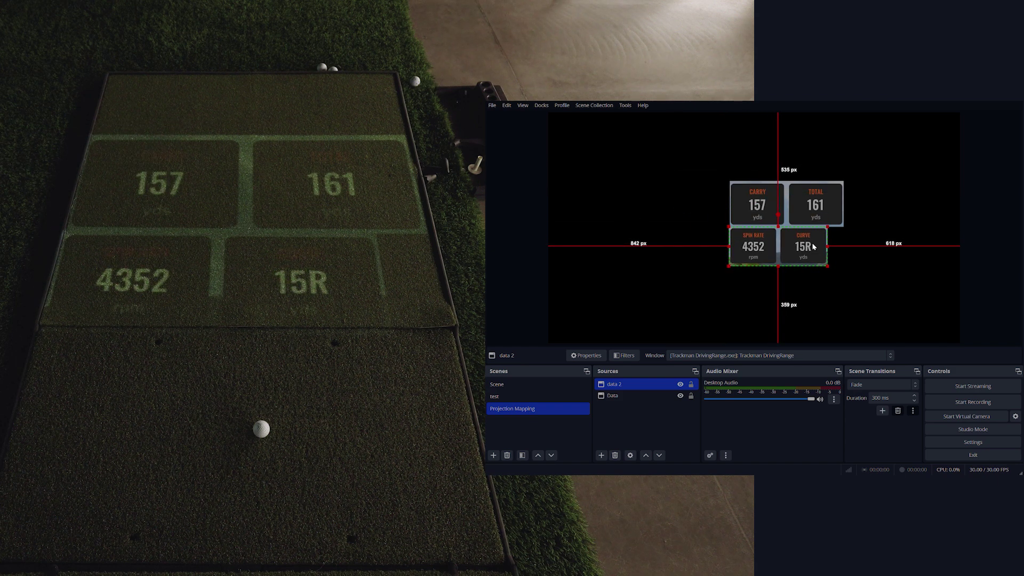
pyautogui.moveTo(831, 249); pyautogui.dragTo(793, 249)
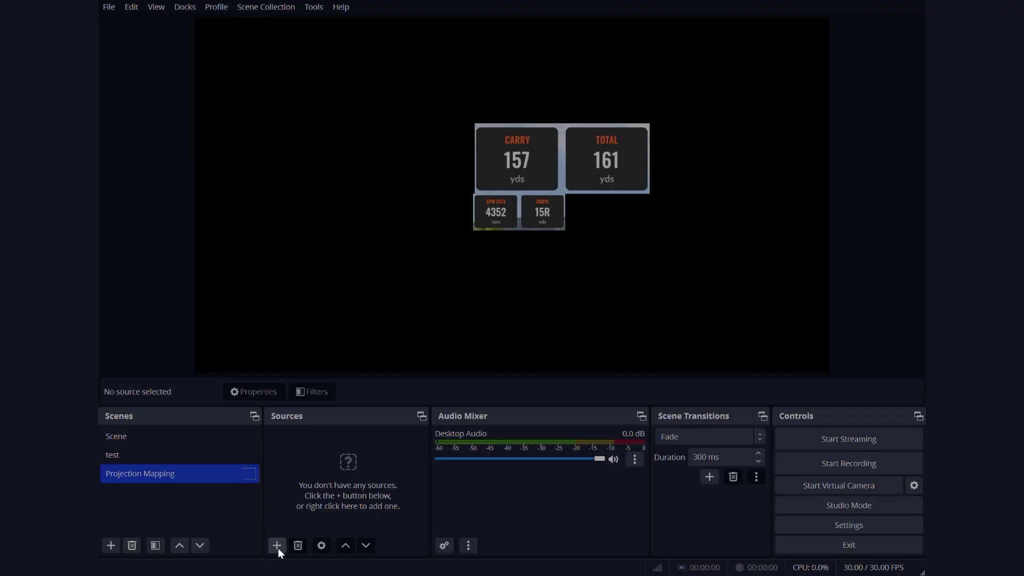
pyautogui.click(277, 546)
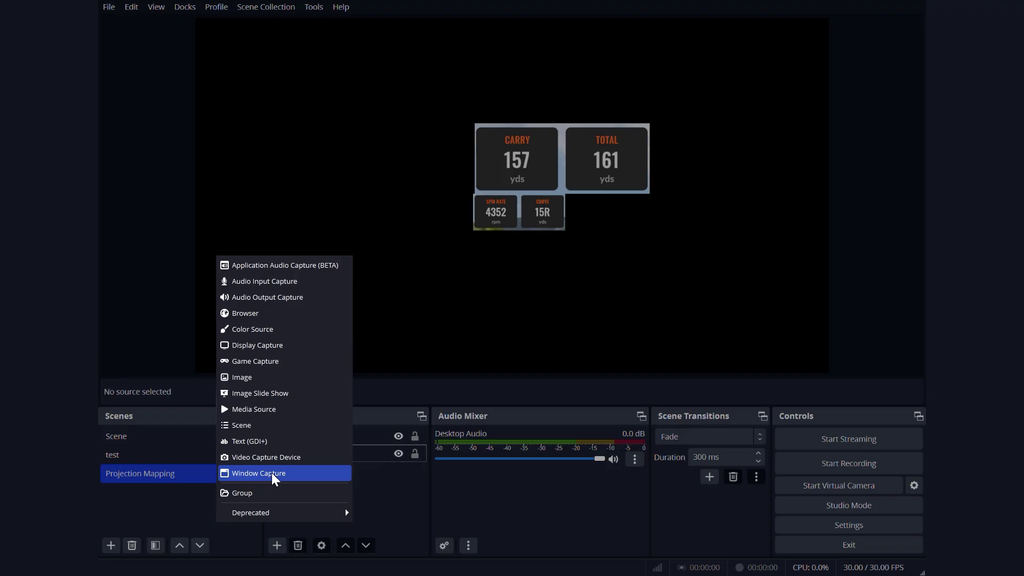
# - Add a 'Club_Impact' window capture of Trackman DrivingRange using Windows 10 (1903 and up)
pyautogui.click(272, 473)
pyautogui.write('CL')
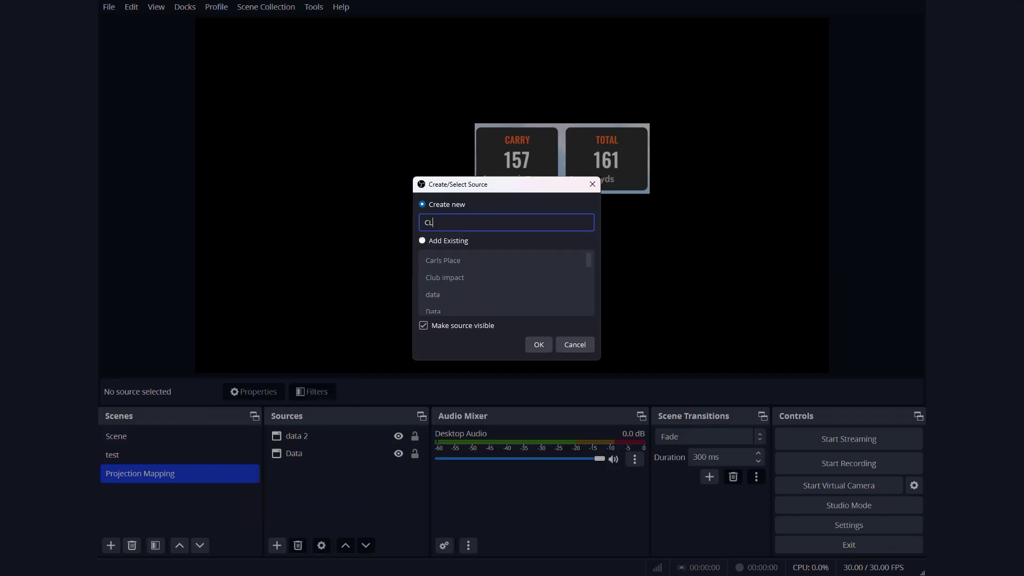
pyautogui.write('lub_Impact')
pyautogui.press('Return')
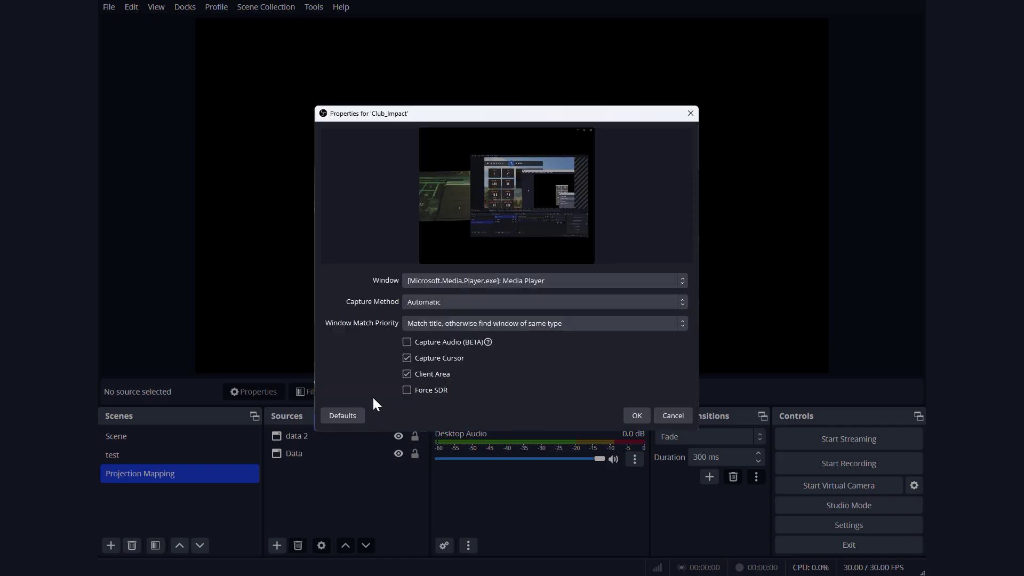
pyautogui.click(530, 278)
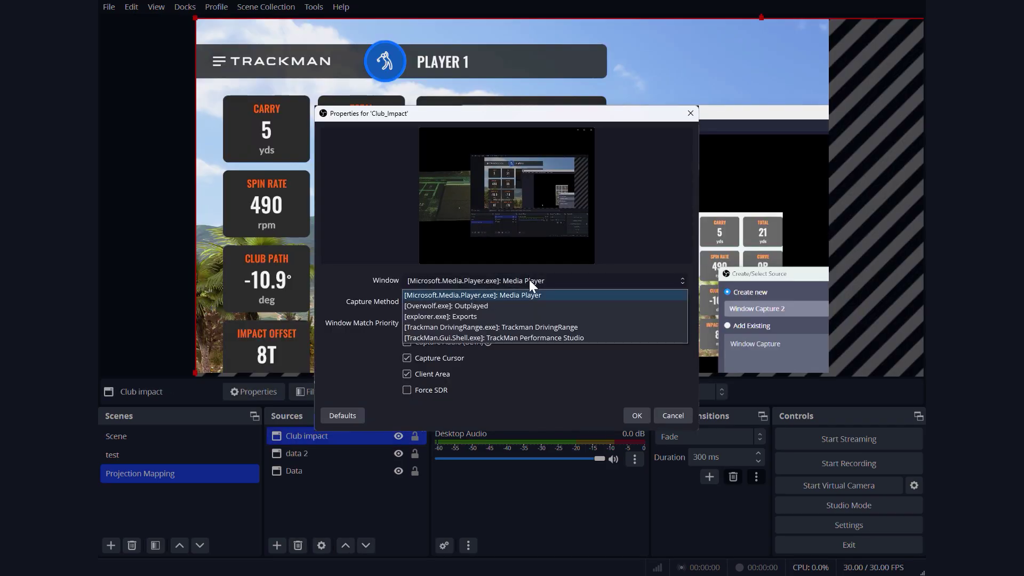
pyautogui.click(529, 326)
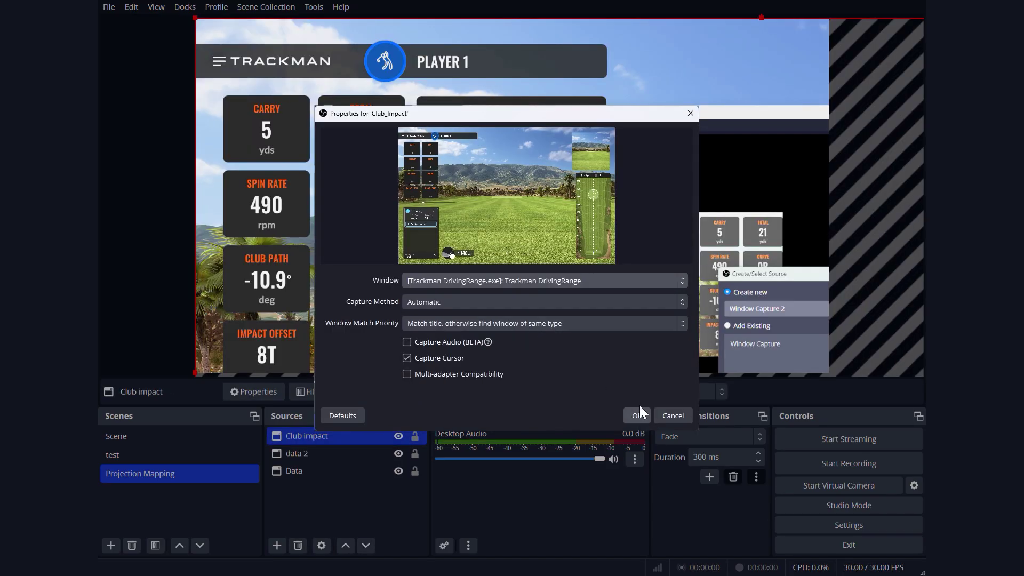
pyautogui.click(591, 297)
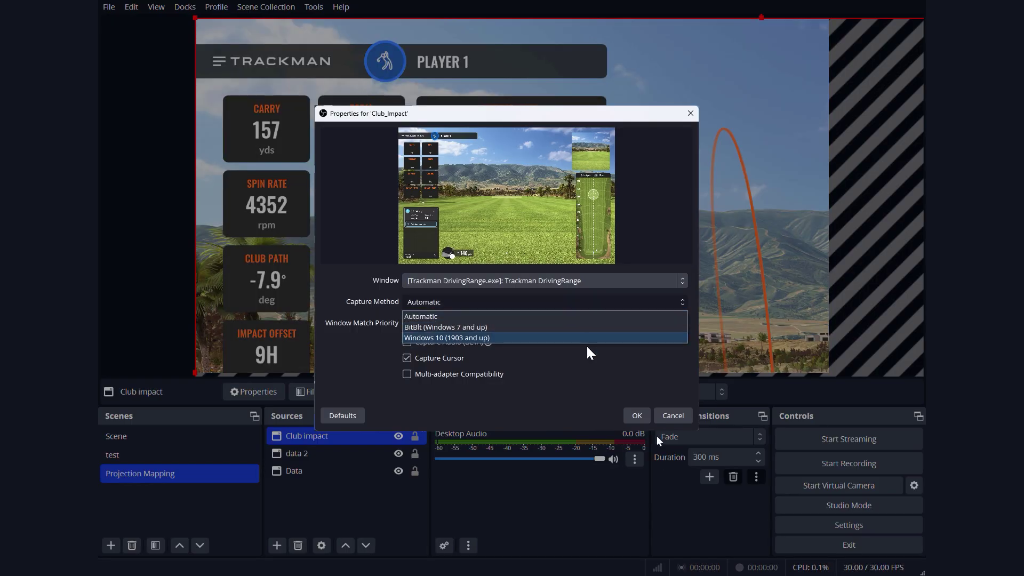
pyautogui.click(586, 337)
pyautogui.click(635, 415)
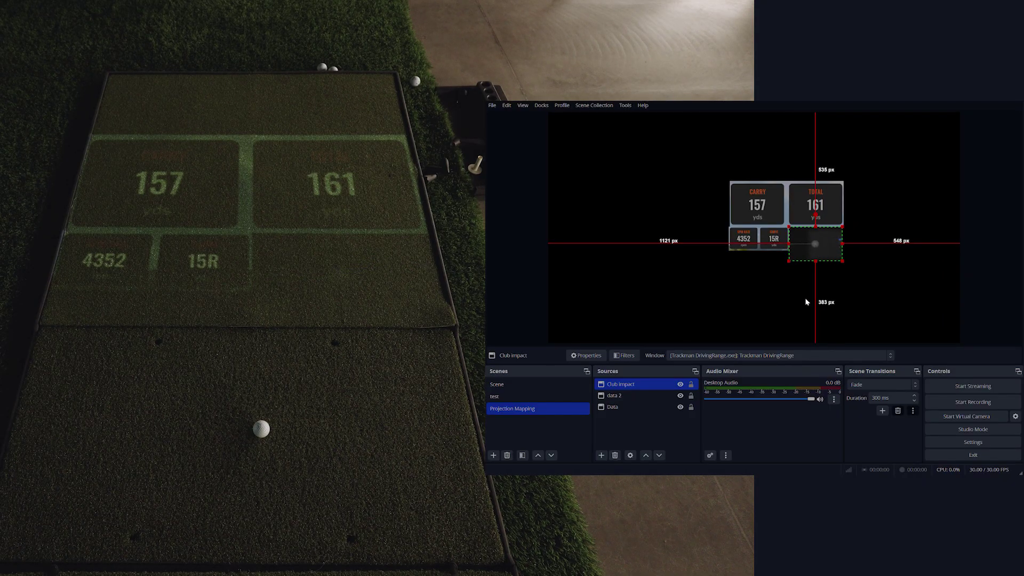
# - Check the Club impact replay's placement beside the Spin Rate and Curve tiles
pyautogui.click(804, 298)
pyautogui.click(822, 246)
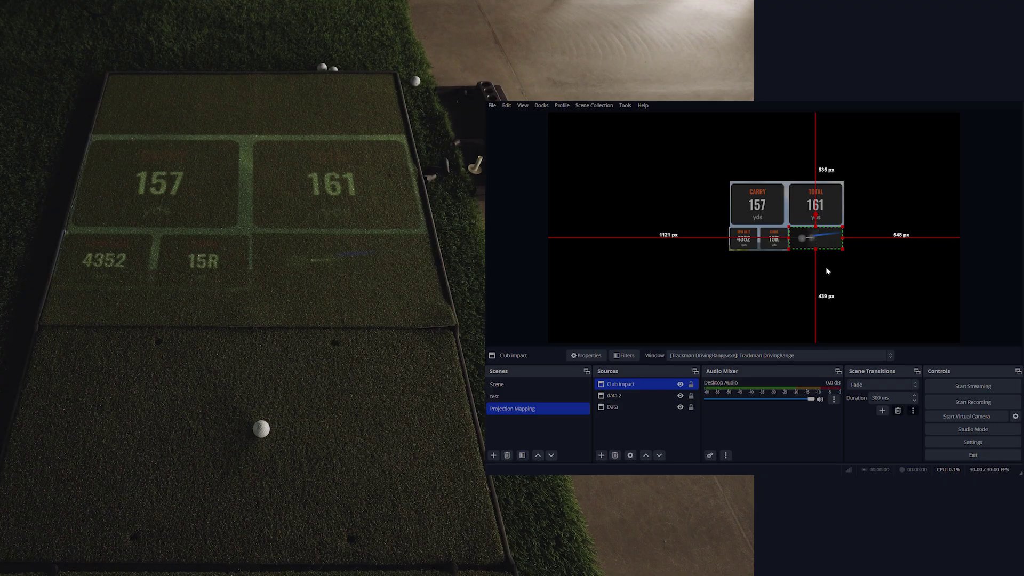
pyautogui.click(825, 267)
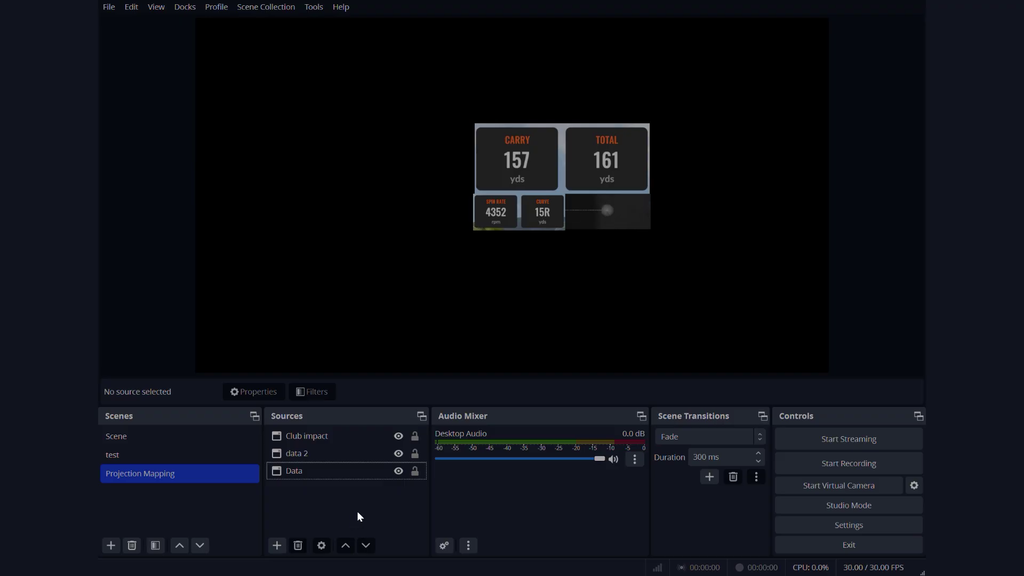
# - Add a Window Capture source named 'Carls logo' and choose the Windows 10 capture method
pyautogui.doubleClick(363, 515)
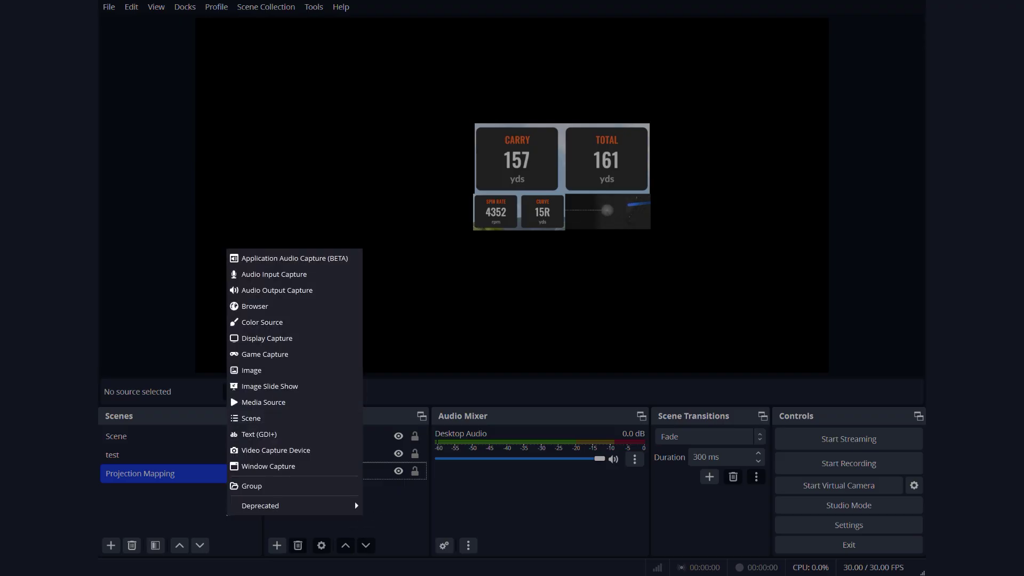
pyautogui.click(258, 468)
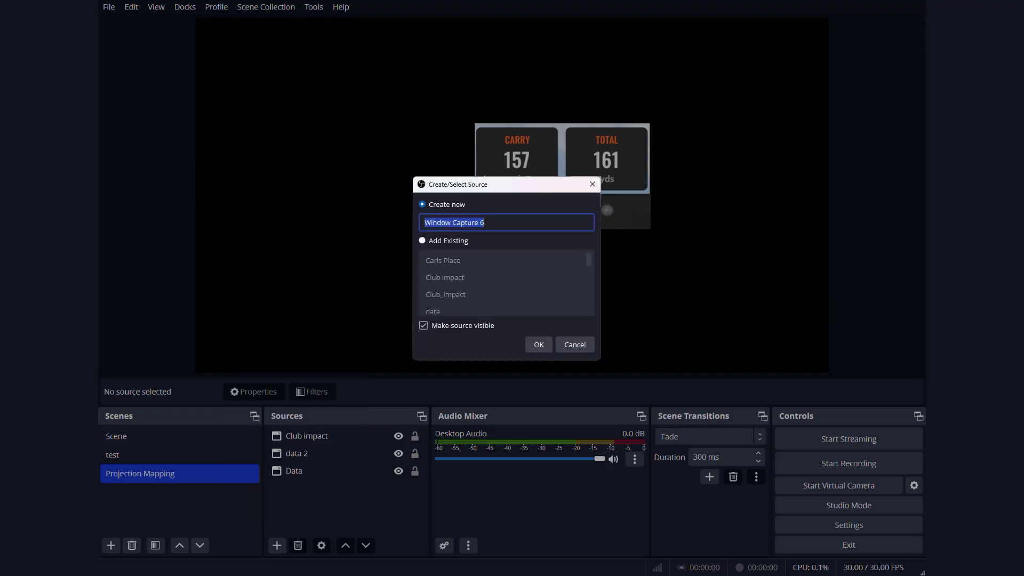
pyautogui.write('Carl')
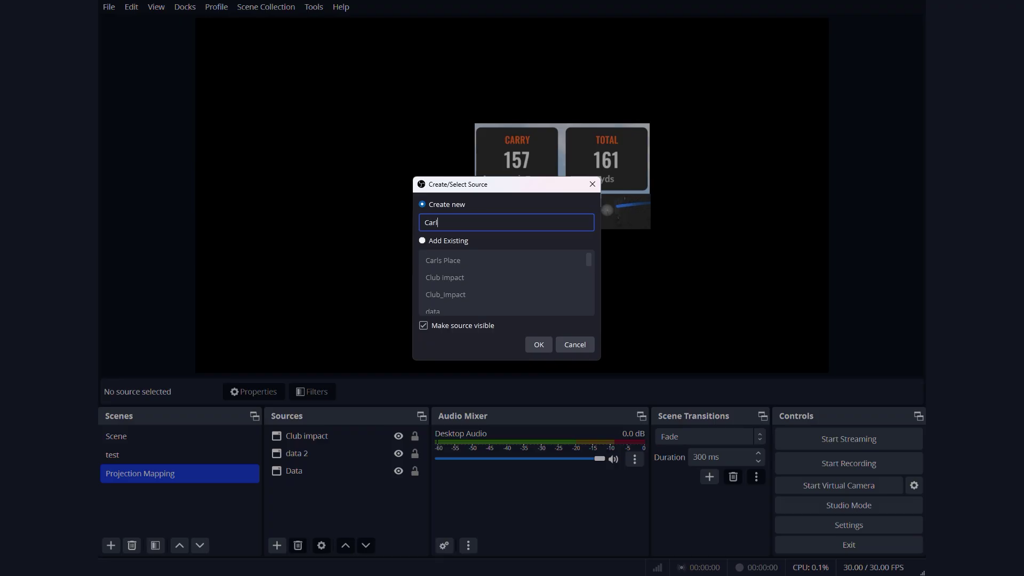
pyautogui.write('s logo')
pyautogui.press('Return')
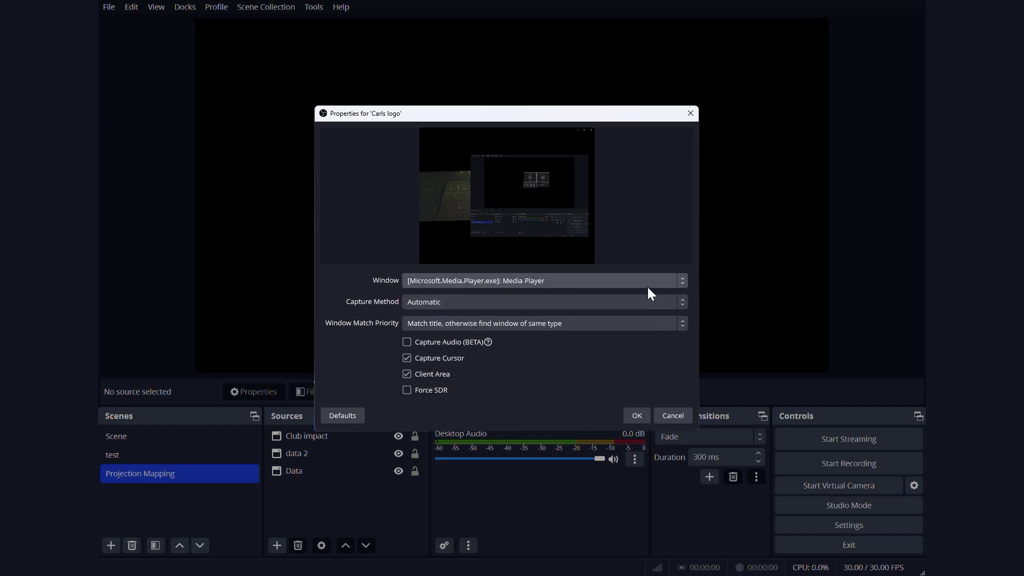
pyautogui.click(655, 302)
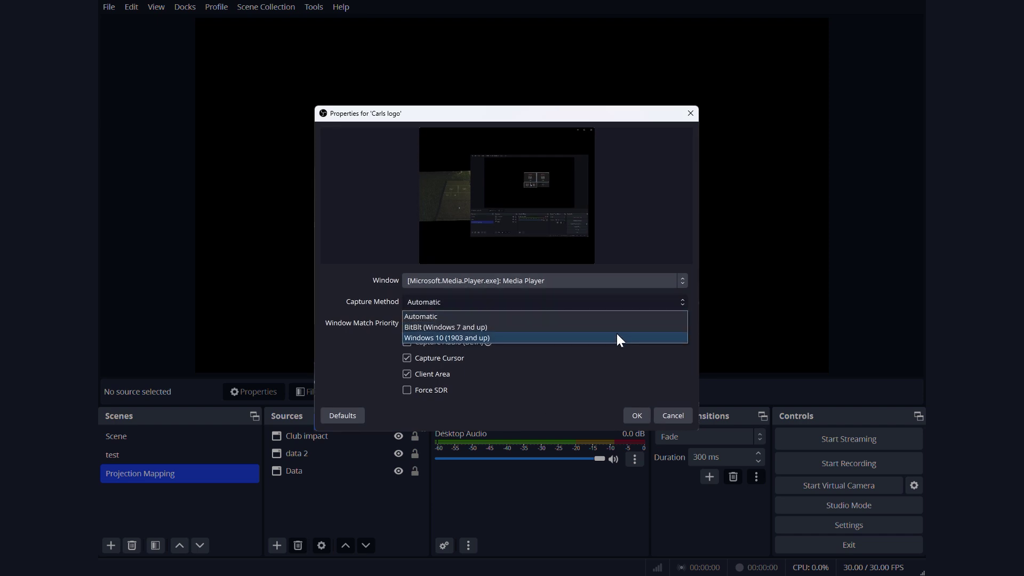
pyautogui.click(617, 336)
pyautogui.click(615, 279)
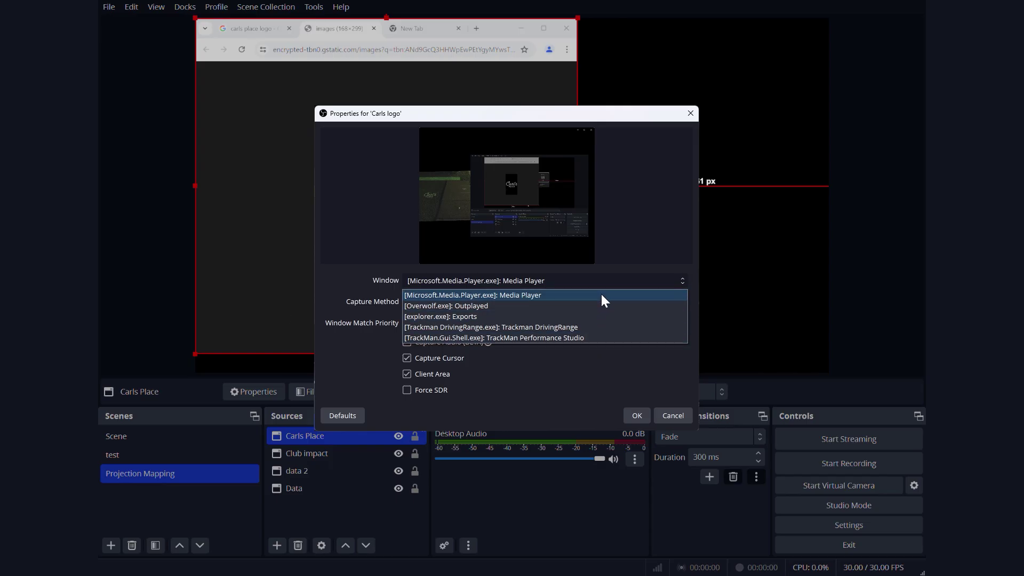
pyautogui.click(663, 418)
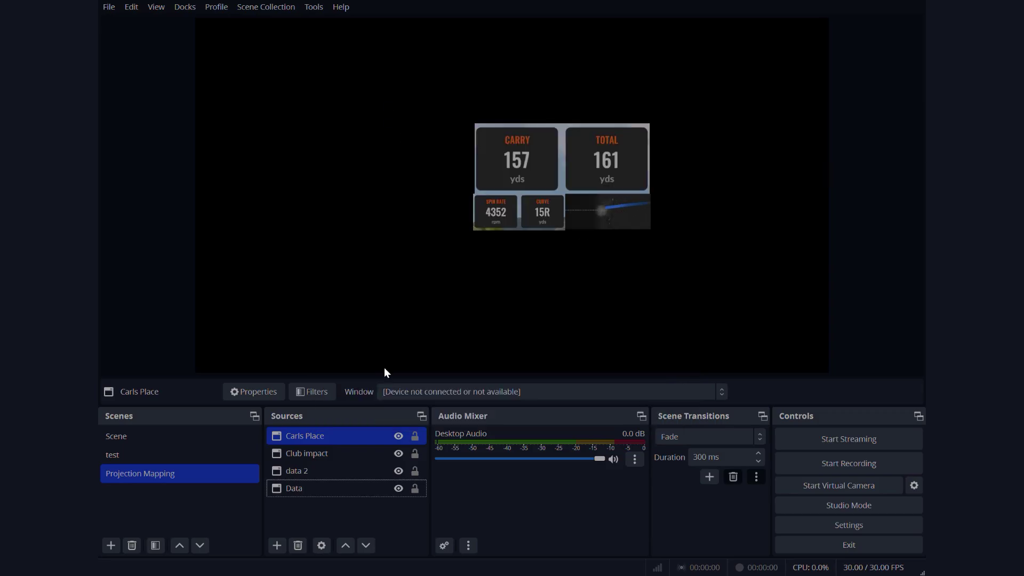
# - Point the Carls logo source at the Chrome logo window with Windows 10 (1903 and up) capture
pyautogui.click(361, 442)
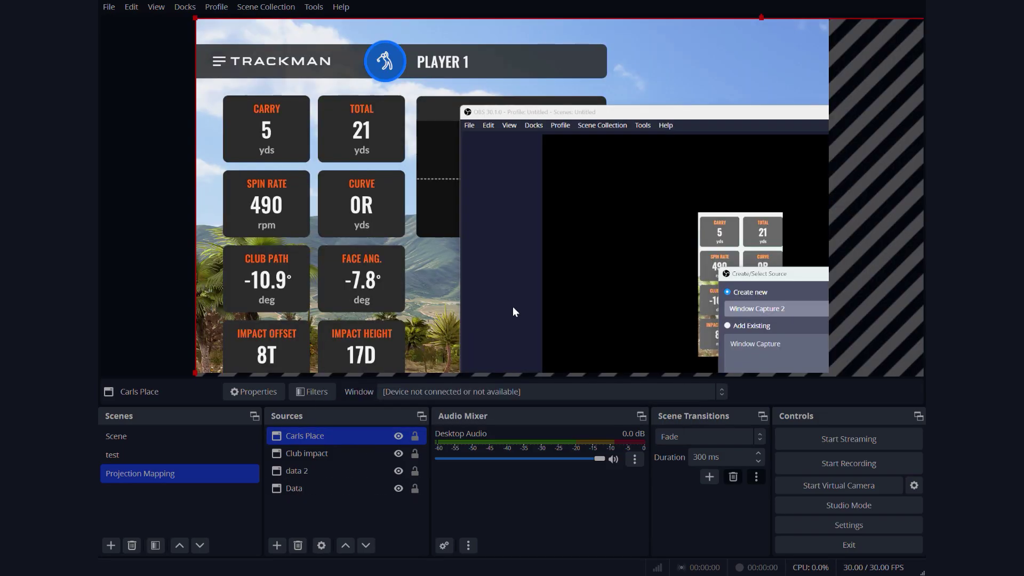
pyautogui.doubleClick(512, 307)
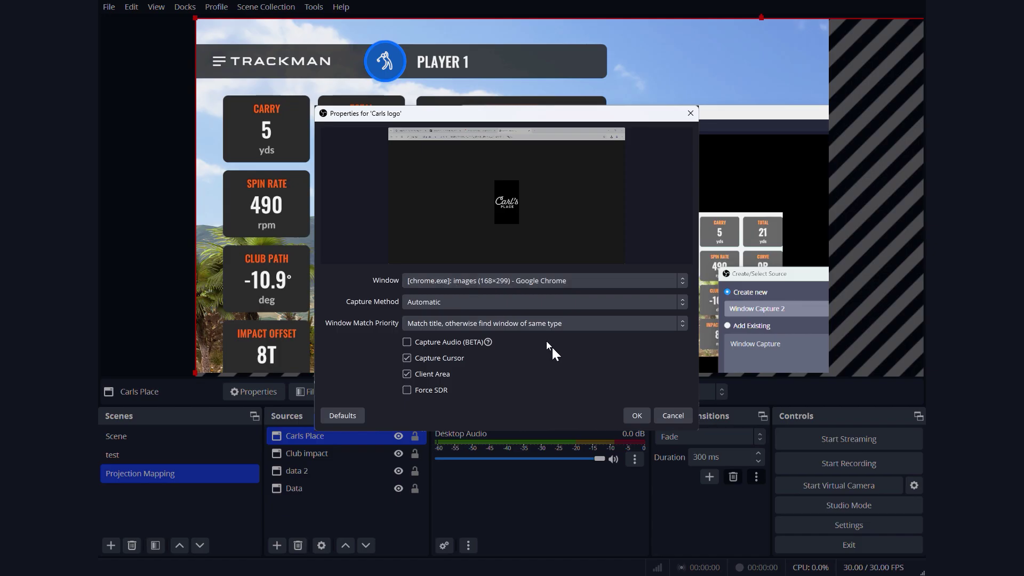
pyautogui.click(562, 284)
pyautogui.click(562, 283)
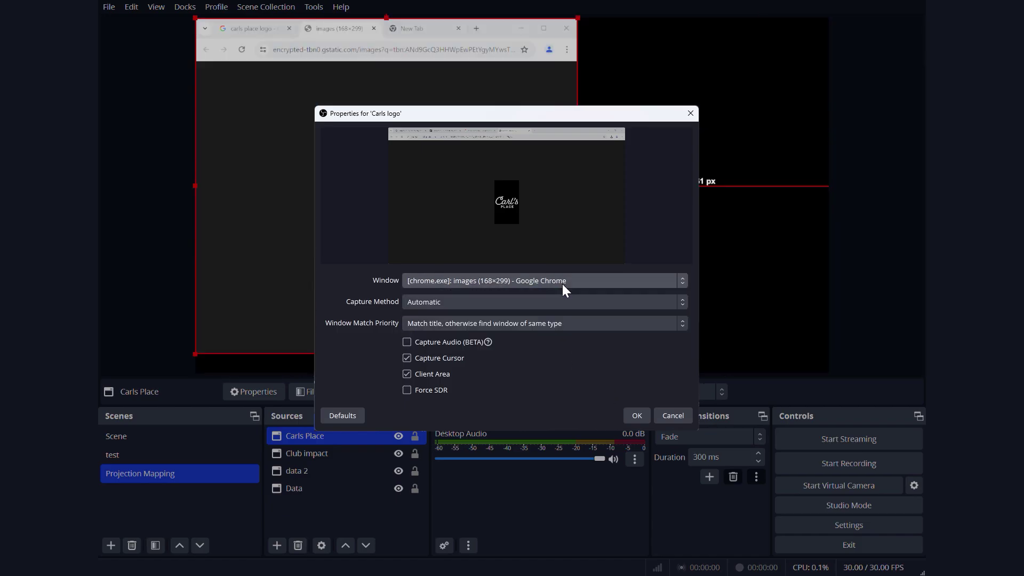
pyautogui.click(565, 305)
pyautogui.click(550, 337)
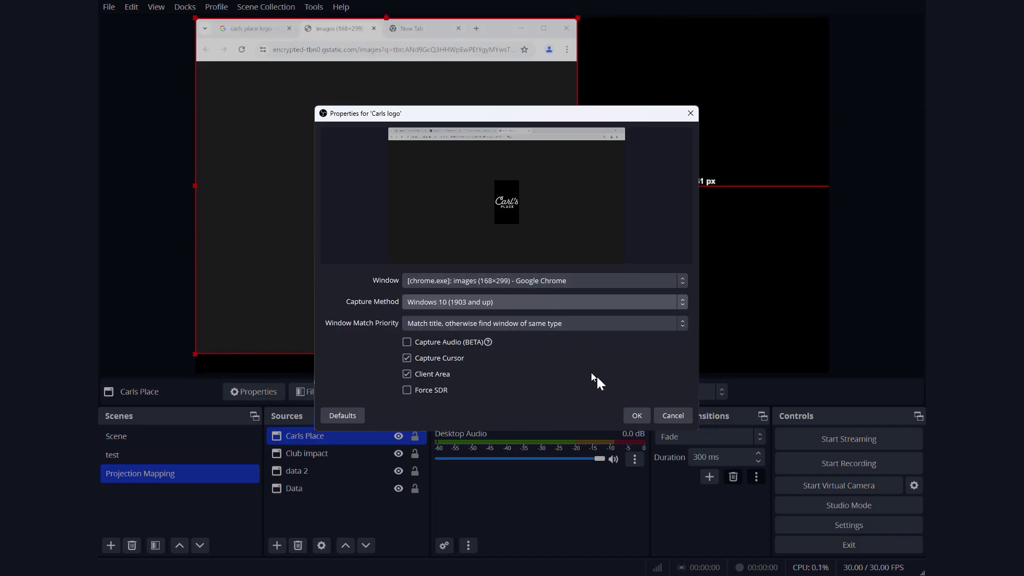
pyautogui.click(633, 416)
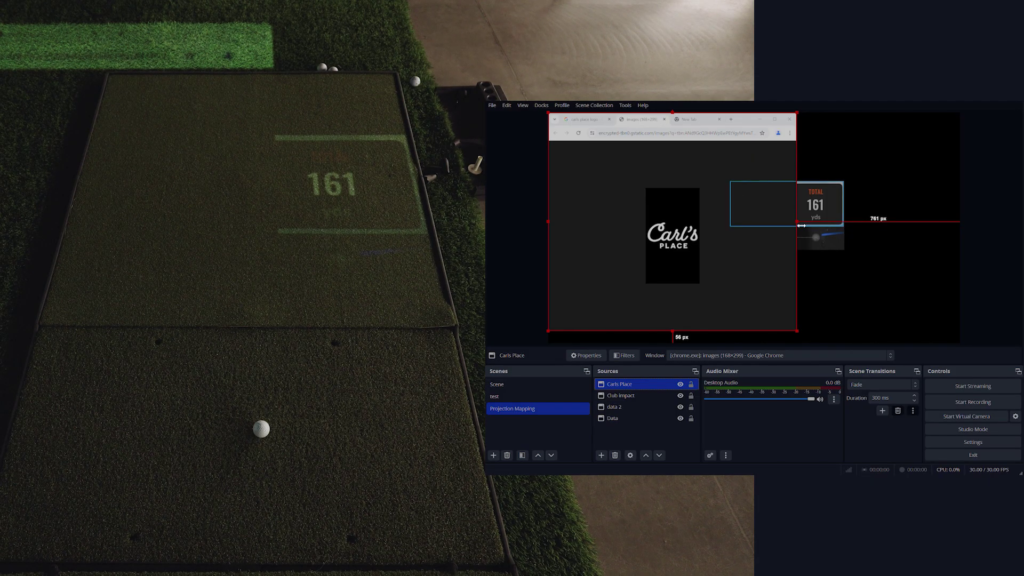
# - Crop the right, bottom, left and top edges of the Chrome capture to just the Carl's Place logo
pyautogui.moveTo(801, 226); pyautogui.dragTo(704, 212)
pyautogui.moveTo(626, 335); pyautogui.dragTo(626, 256)
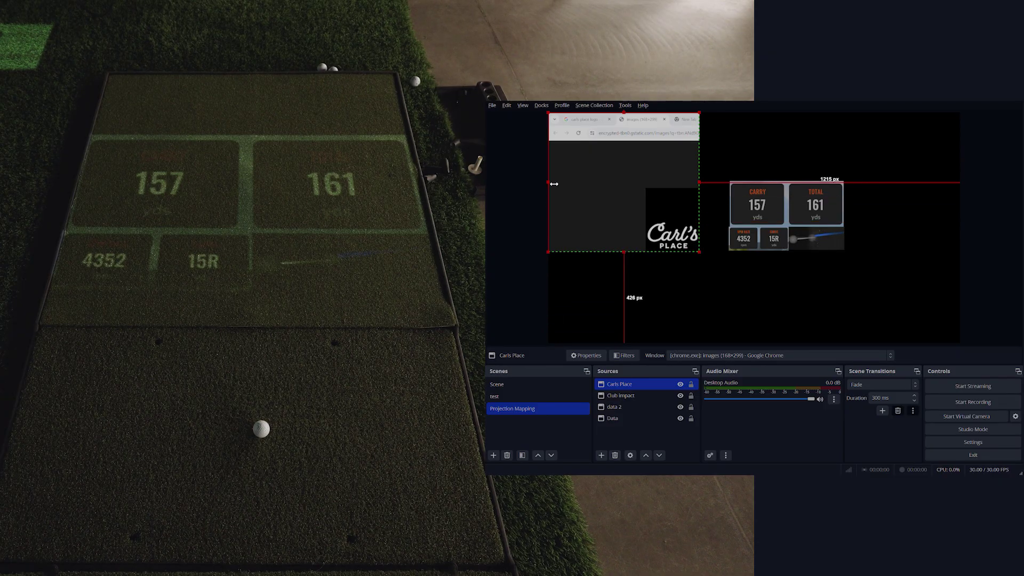
pyautogui.moveTo(554, 214); pyautogui.dragTo(649, 213)
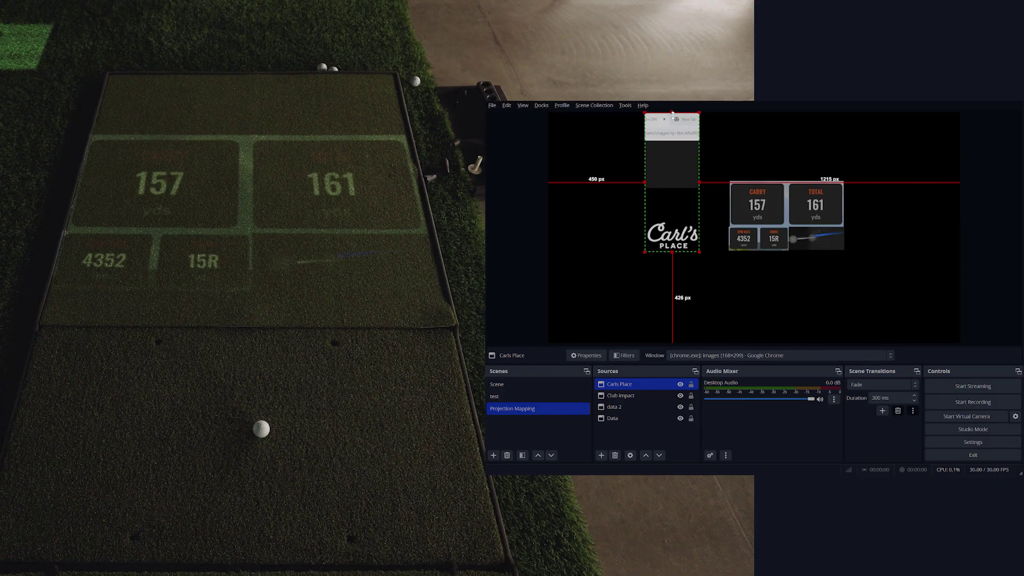
pyautogui.moveTo(667, 113); pyautogui.dragTo(779, 173)
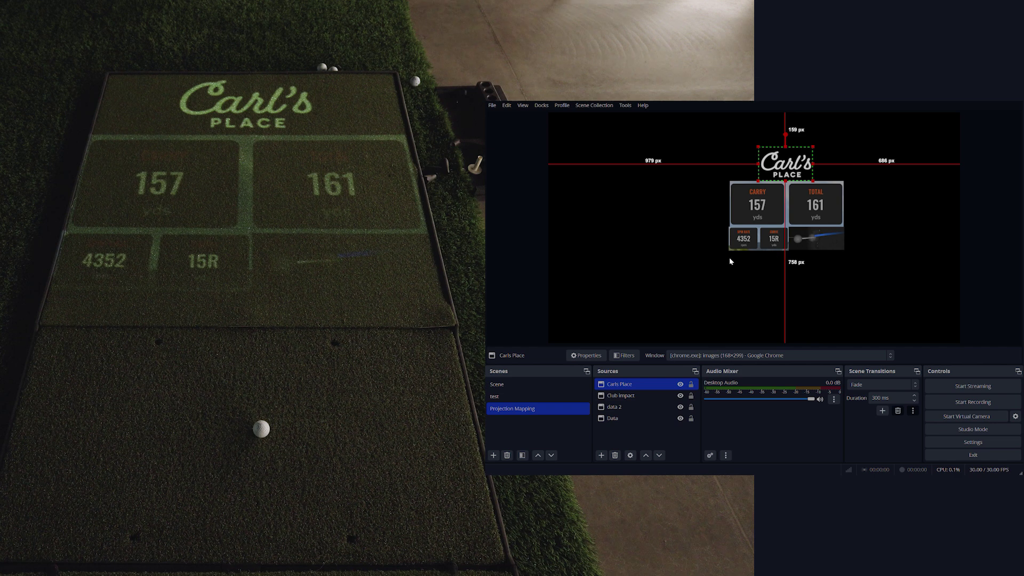
pyautogui.click(745, 274)
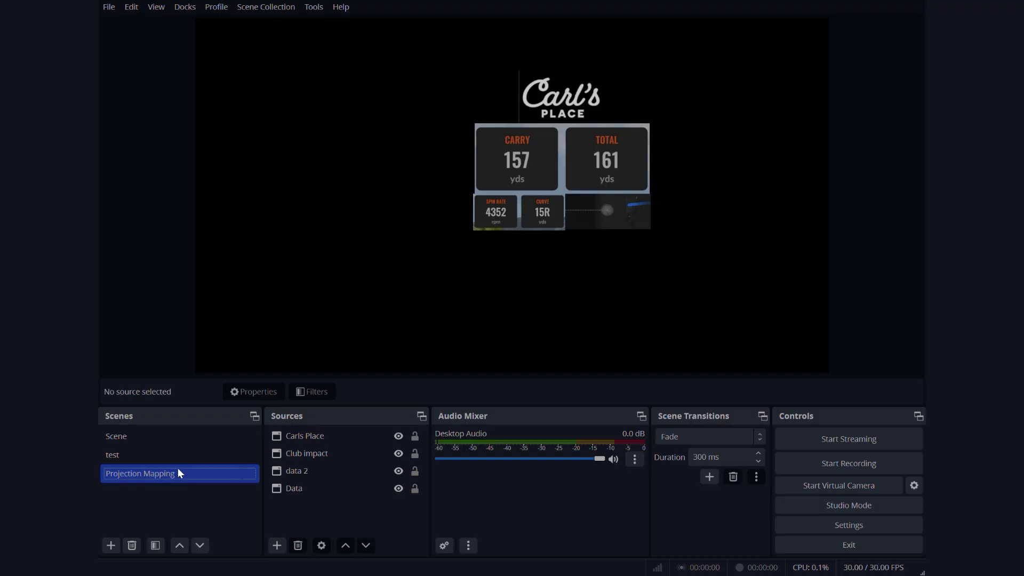
# - Add a Color Correction filter to the Projection Mapping scene and raise its gamma slightly
pyautogui.doubleClick(538, 408)
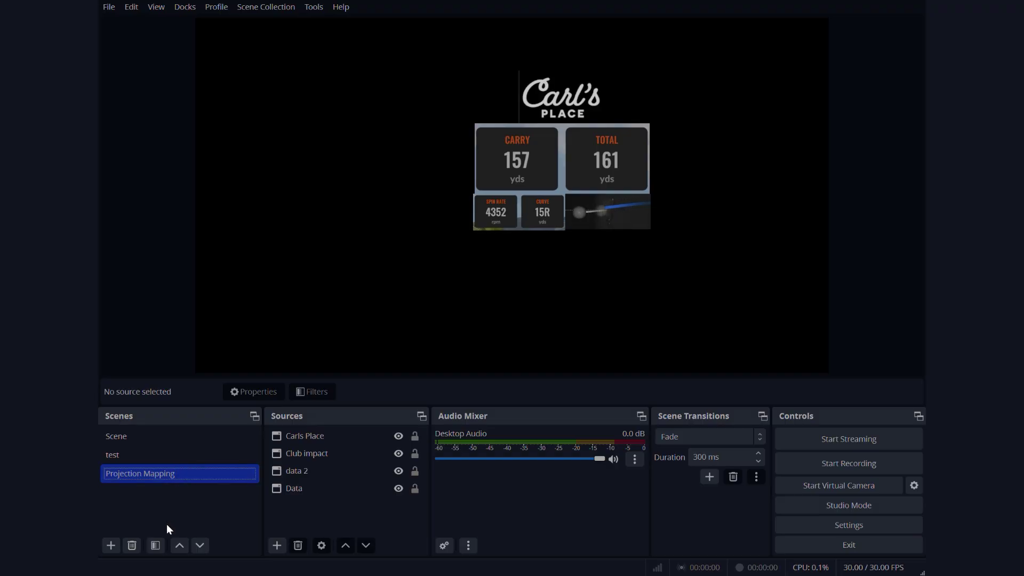
pyautogui.click(156, 545)
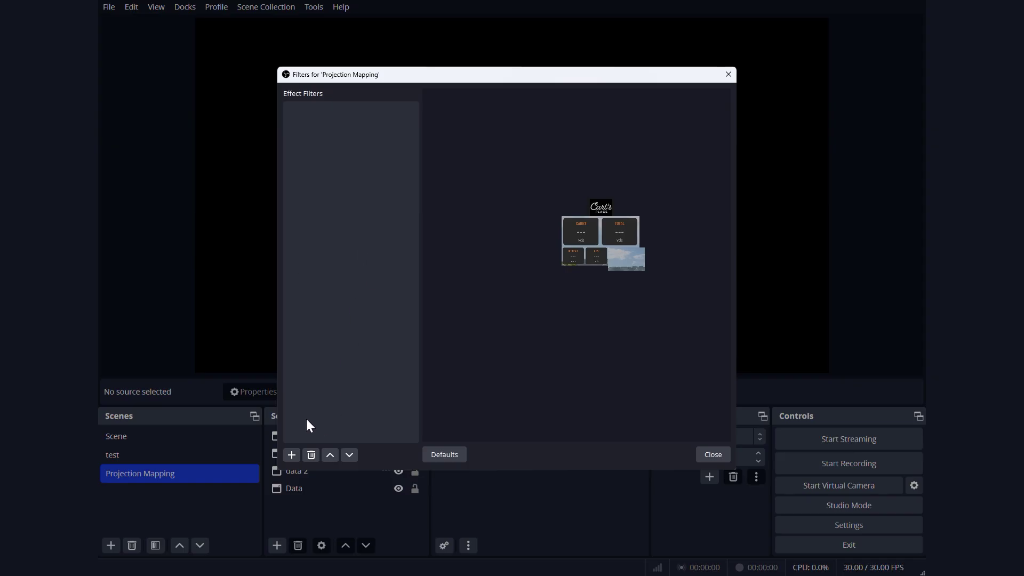
pyautogui.click(291, 454)
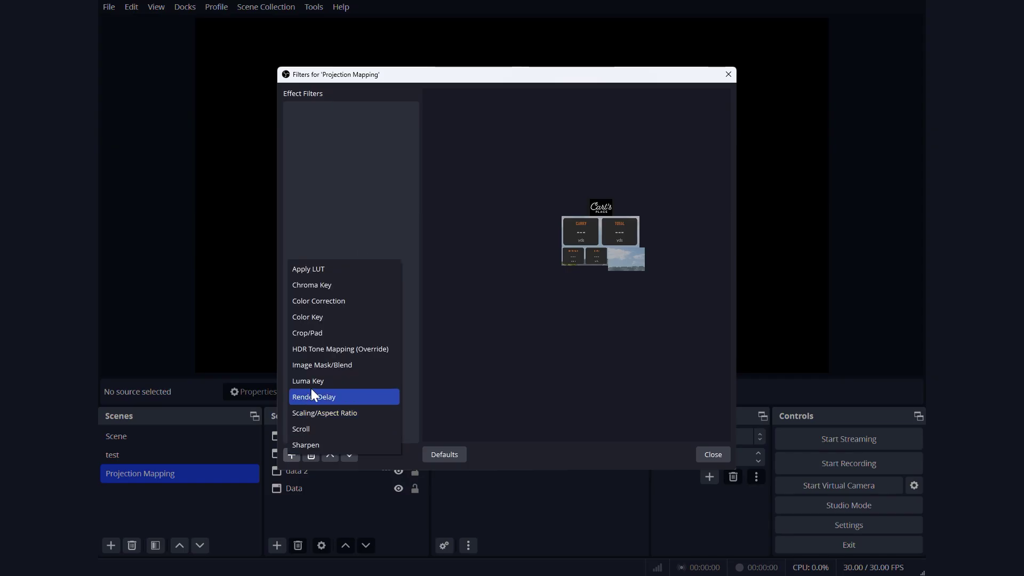
pyautogui.click(349, 301)
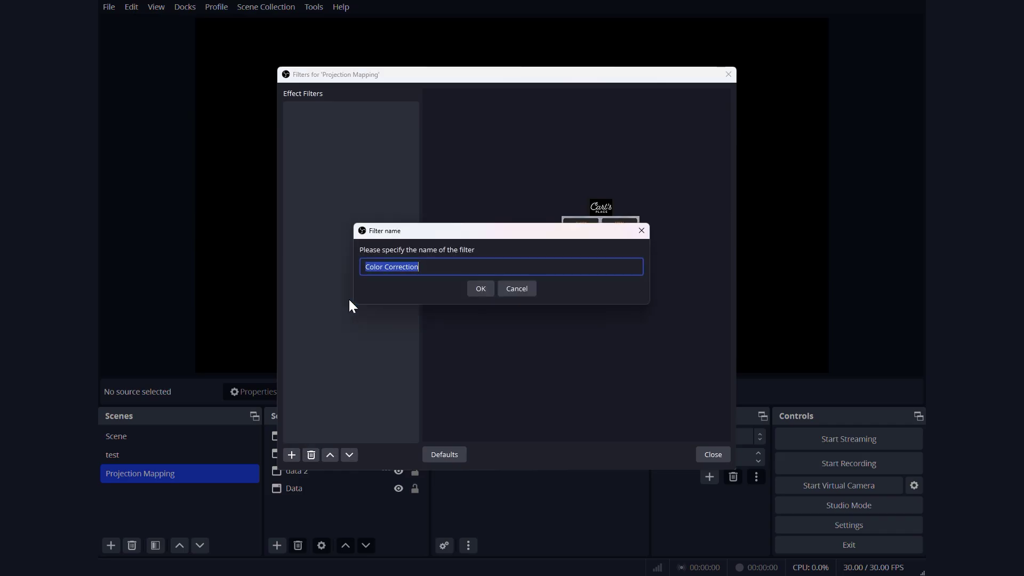
pyautogui.click(478, 288)
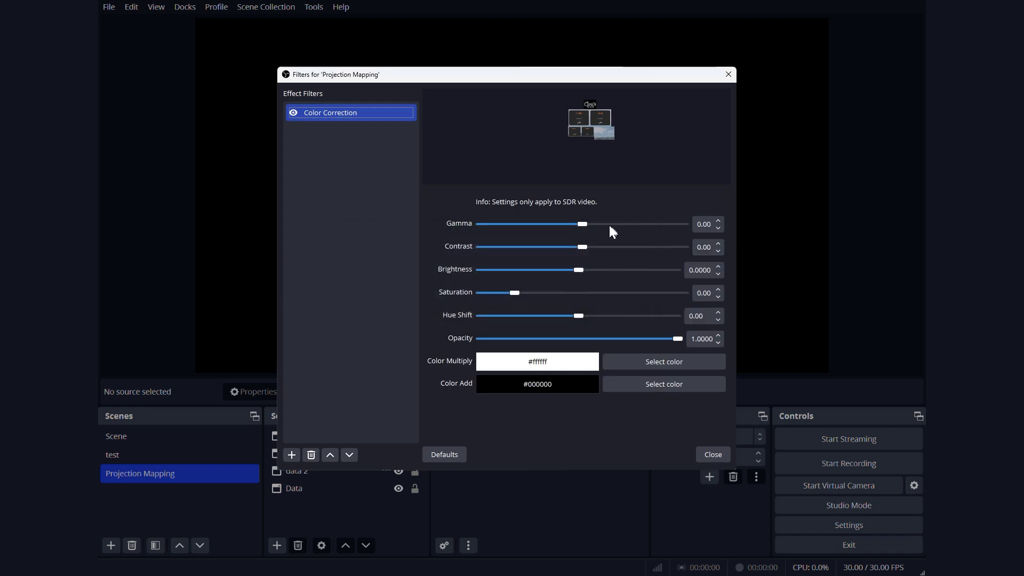
pyautogui.moveTo(583, 229); pyautogui.dragTo(595, 231)
# - Fine-tune gamma and brightness, drop saturation to -1.00, and lower gamma to 0.05
pyautogui.moveTo(808, 248); pyautogui.dragTo(807, 247)
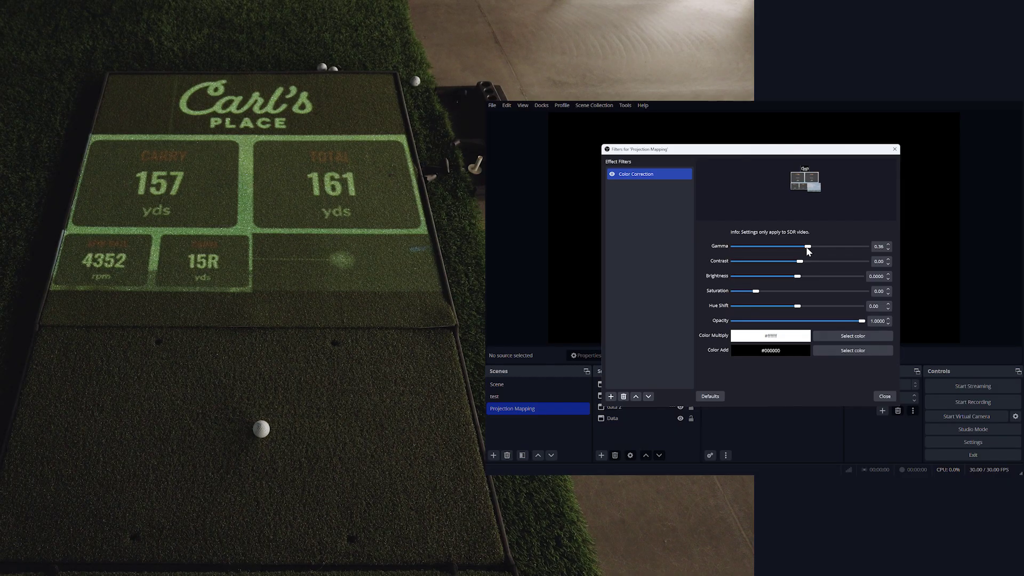
pyautogui.moveTo(810, 250); pyautogui.dragTo(813, 265)
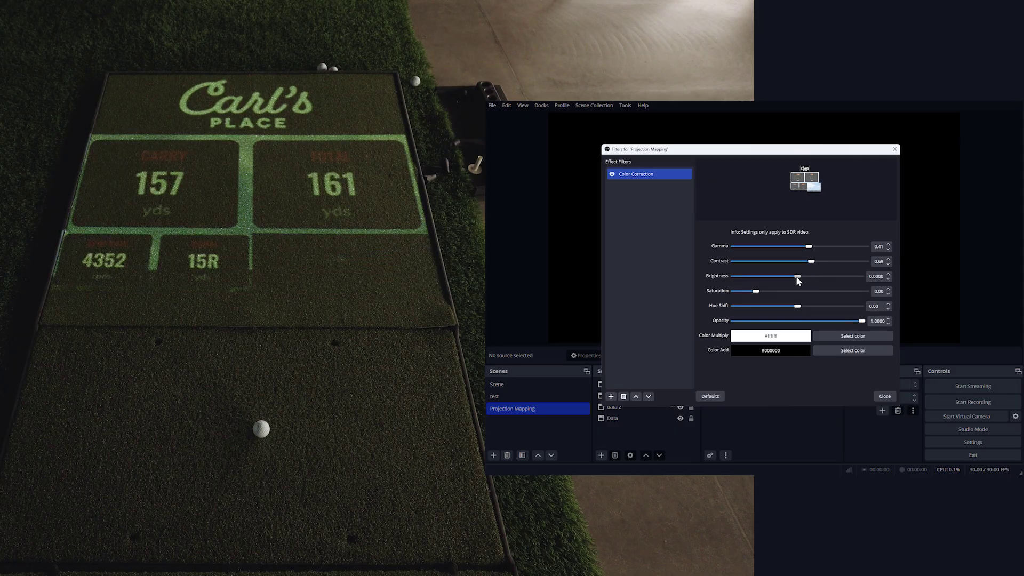
pyautogui.moveTo(797, 280)
pyautogui.mouseDown()
pyautogui.moveTo(813, 281)
pyautogui.moveTo(803, 280)
pyautogui.mouseUp()
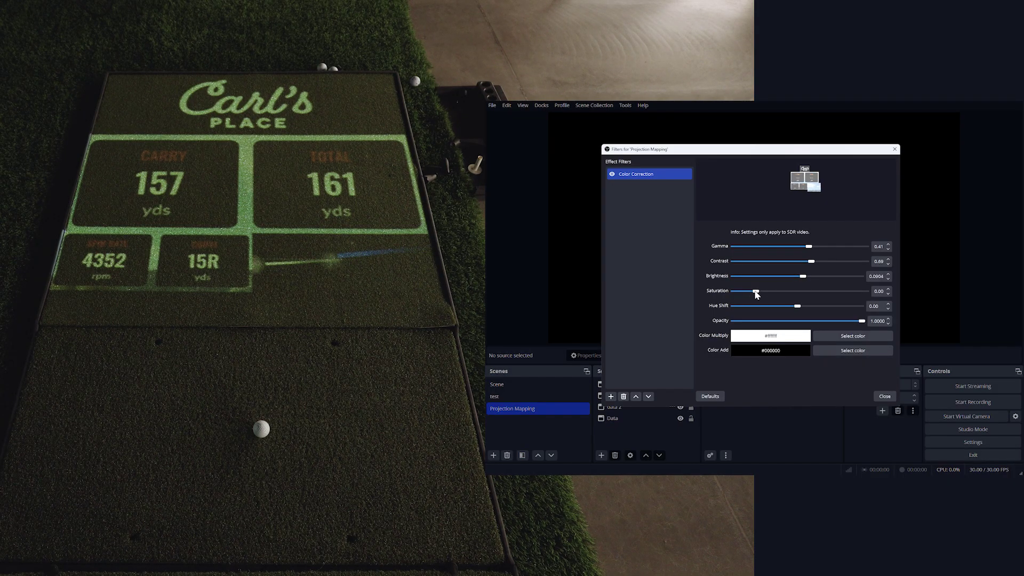
pyautogui.moveTo(755, 291); pyautogui.dragTo(720, 295)
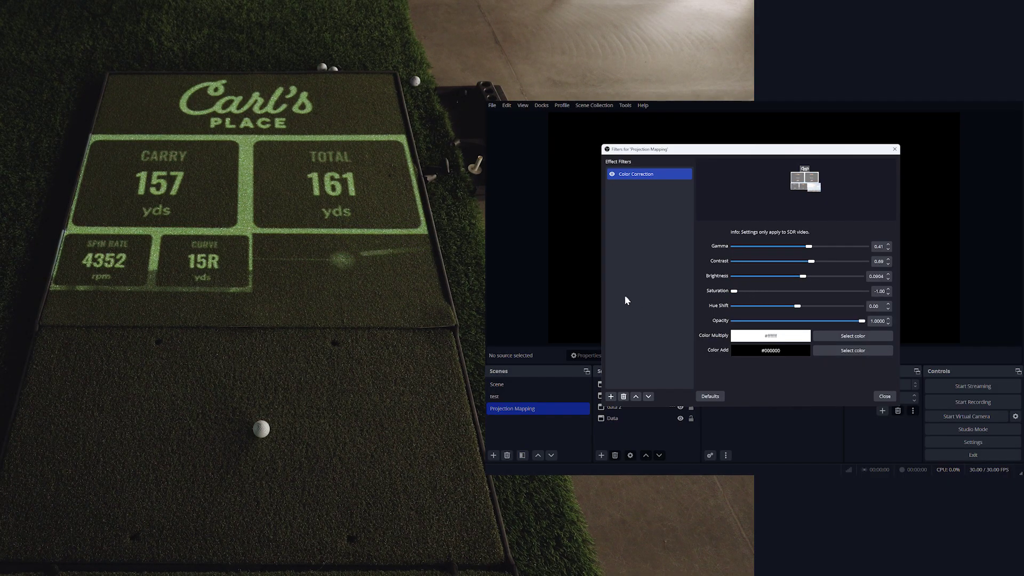
pyautogui.moveTo(802, 276); pyautogui.dragTo(804, 247)
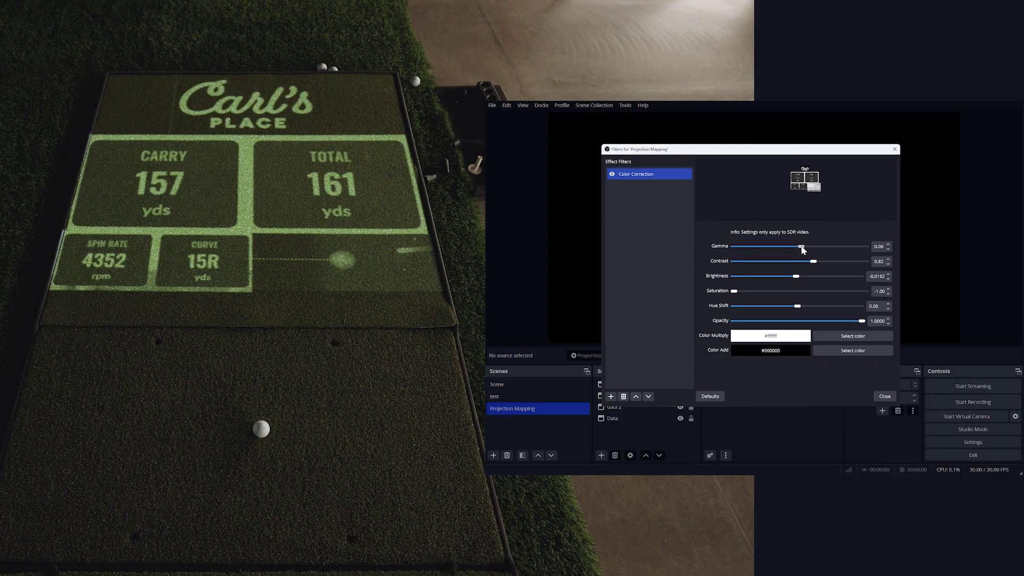